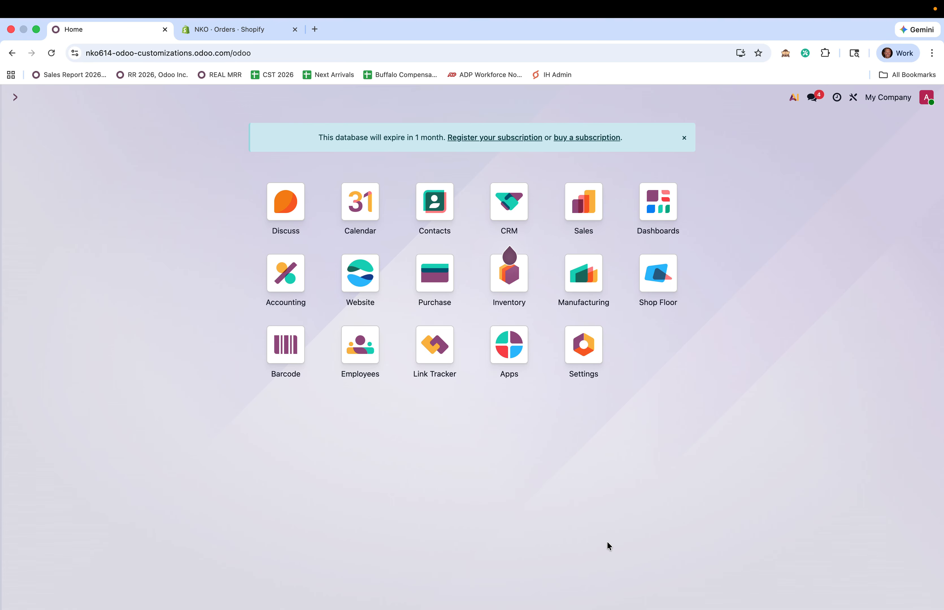
Look over the Shopify account record, then return to the Odoo home screen
text(ac)
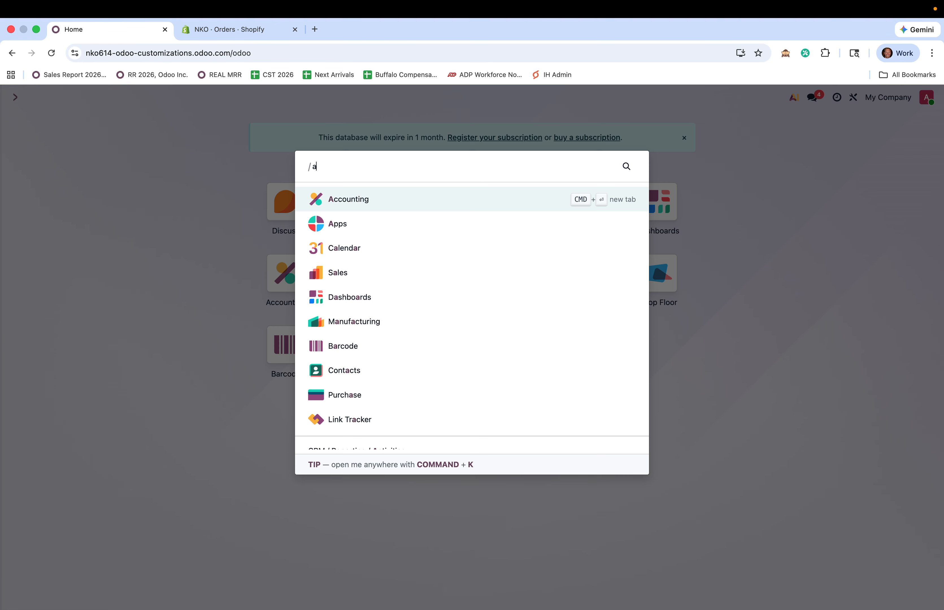
text(c)
key(Return)
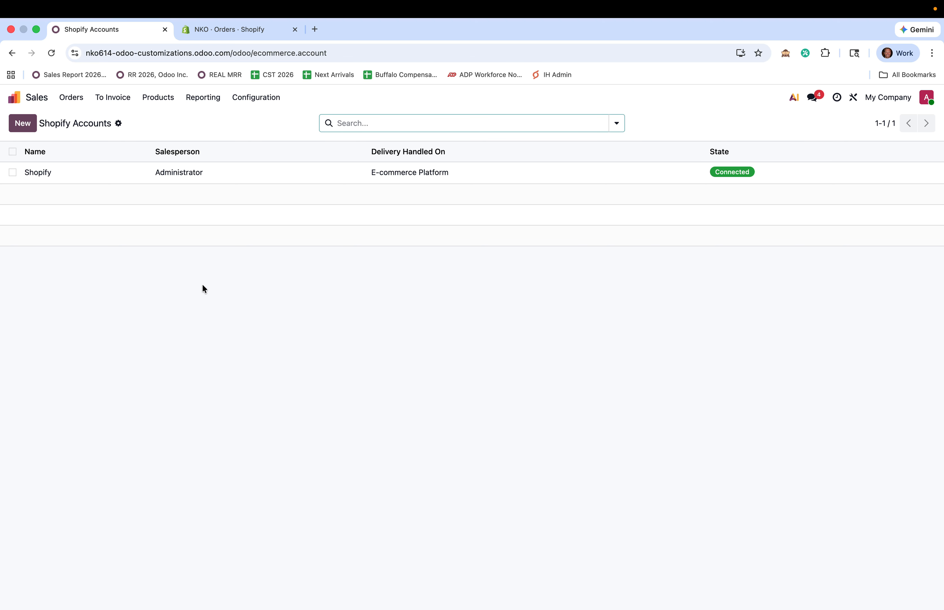
click(179, 170)
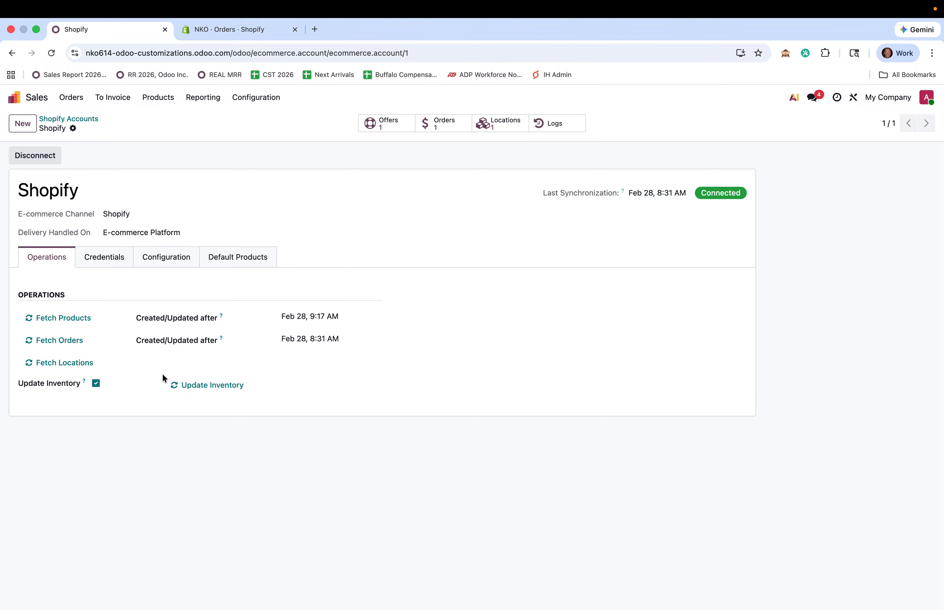
click(26, 101)
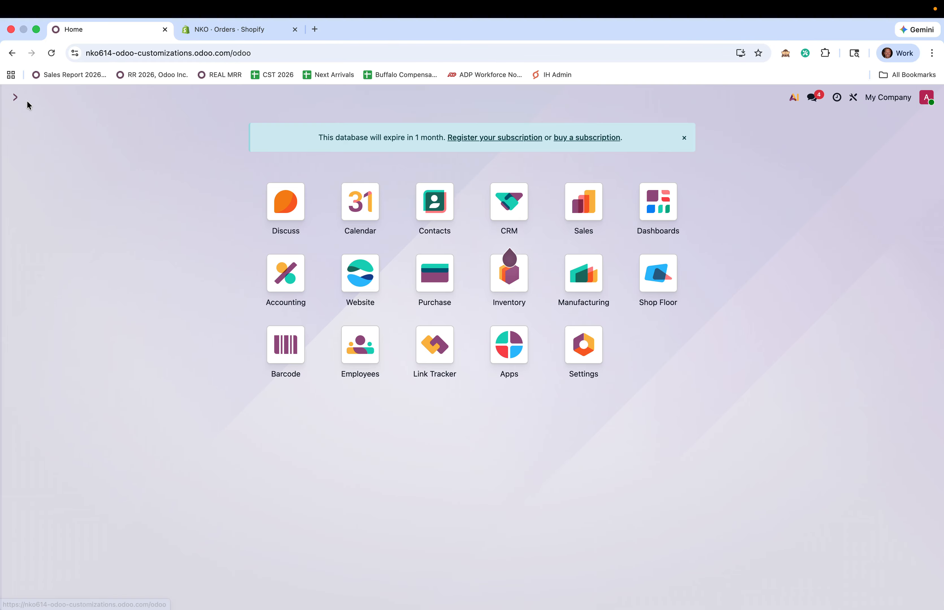
Open Scheduled Actions and filter the list by ecomm
text(sched)
key(Down)
key(Return)
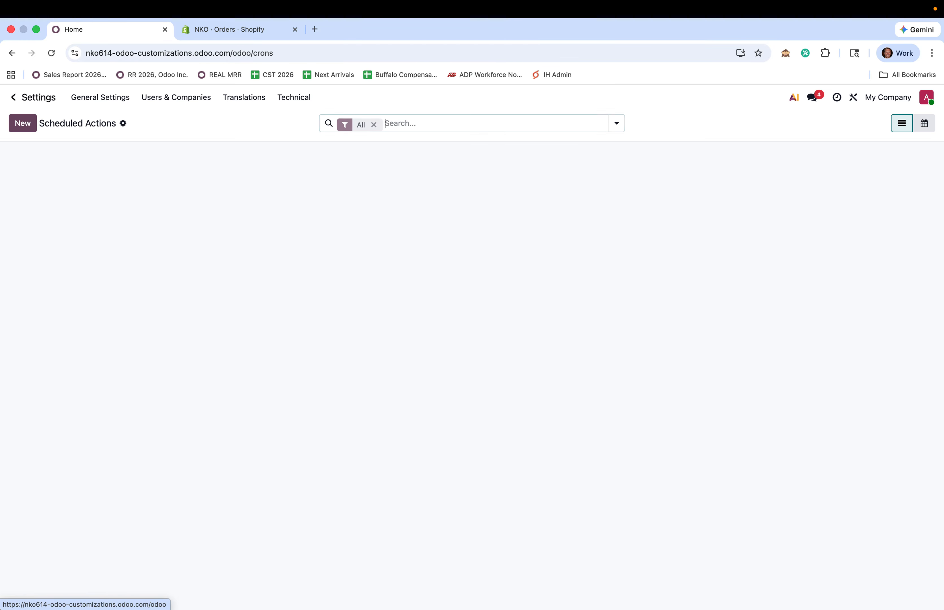
text(ecomm)
key(Return)
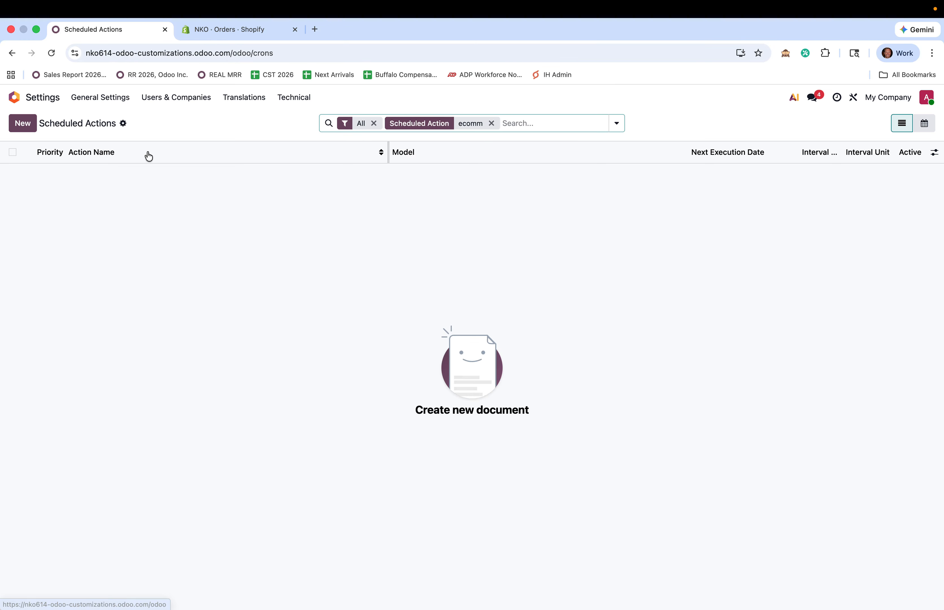
key(BackSpace)
Swap the filter for an nko search, then clear it and scan the list
key(BackSpace)
text(ecomm)
key(Return)
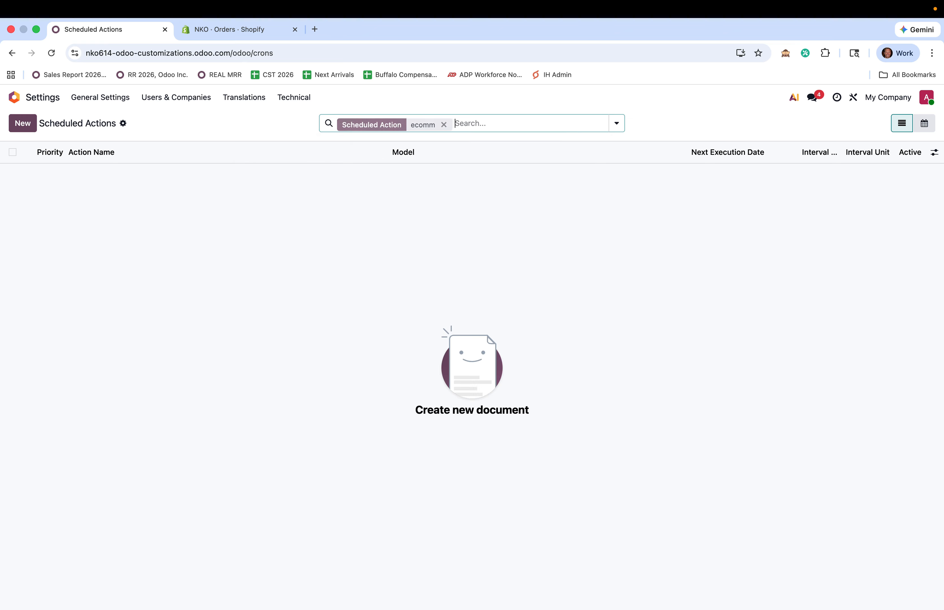
key(BackSpace)
text(nko)
key(Return)
key(BackSpace)
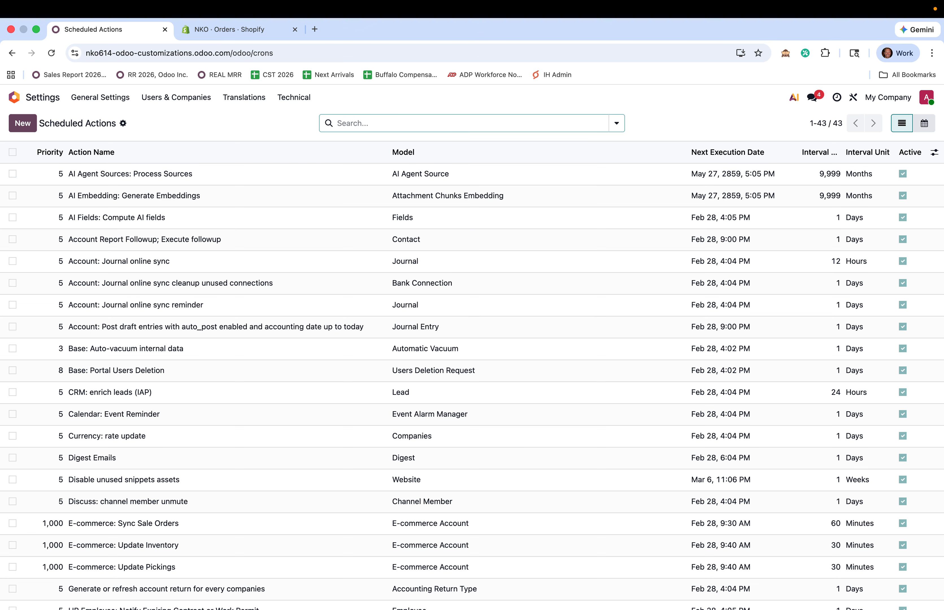
scroll(660, 274, down, 10)
scroll(660, 272, up, 10)
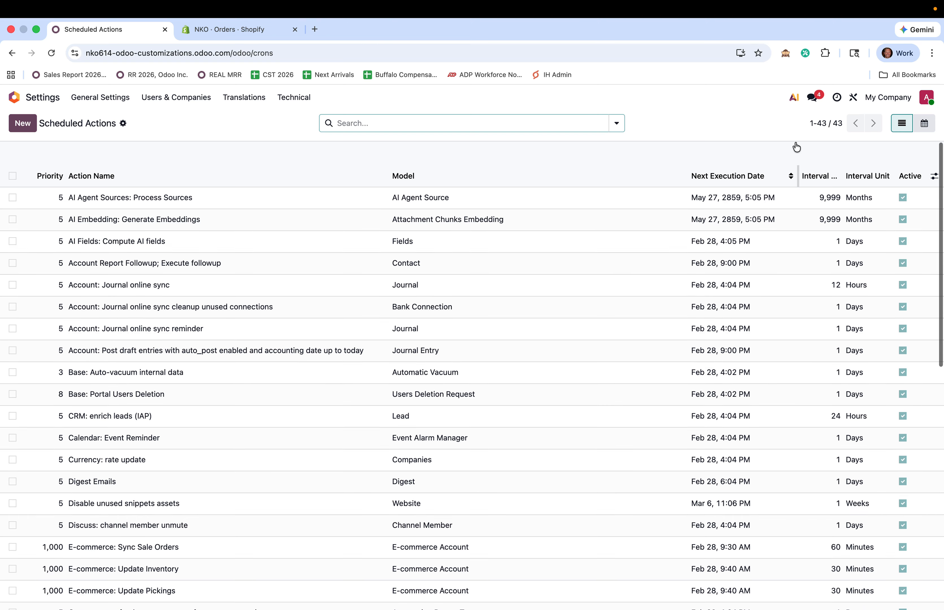
Reload in developer mode, filter scheduled actions by e-com, and return to the home screen
click(786, 53)
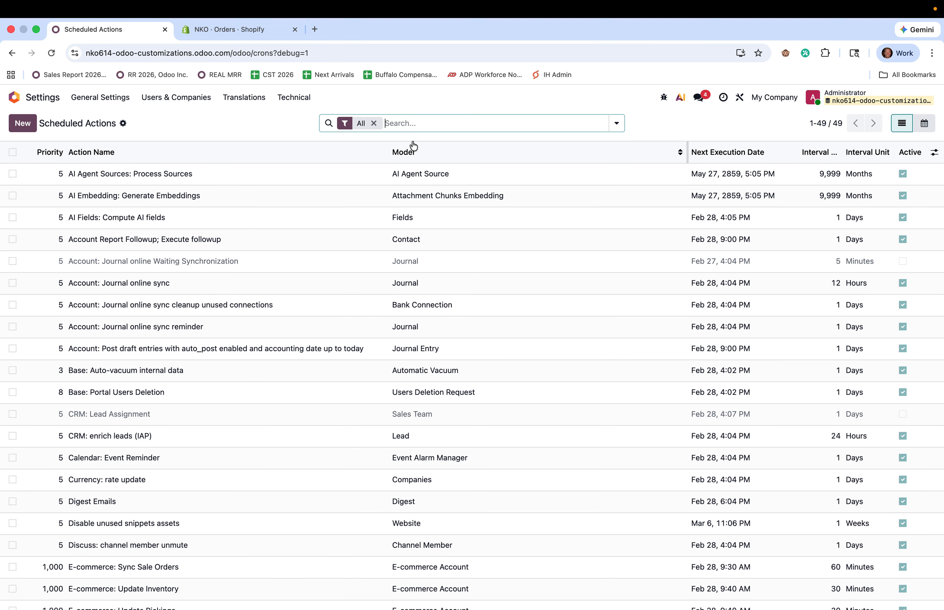
text(e-com)
key(Return)
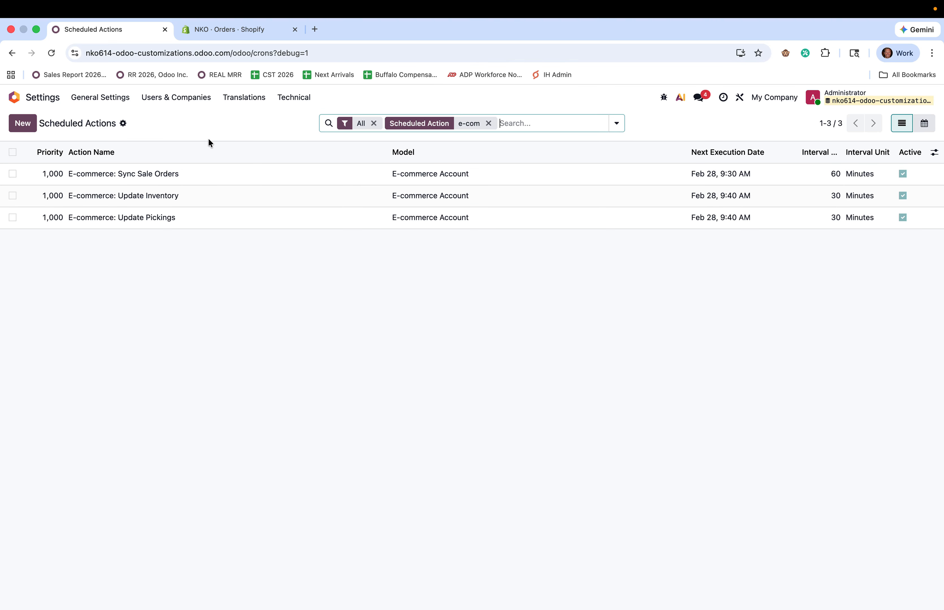
click(42, 100)
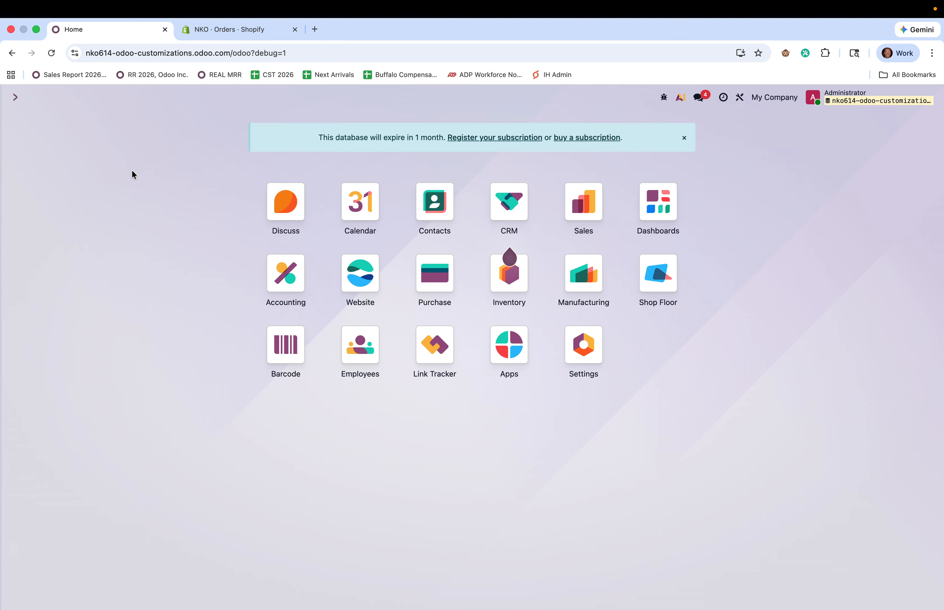
click(232, 30)
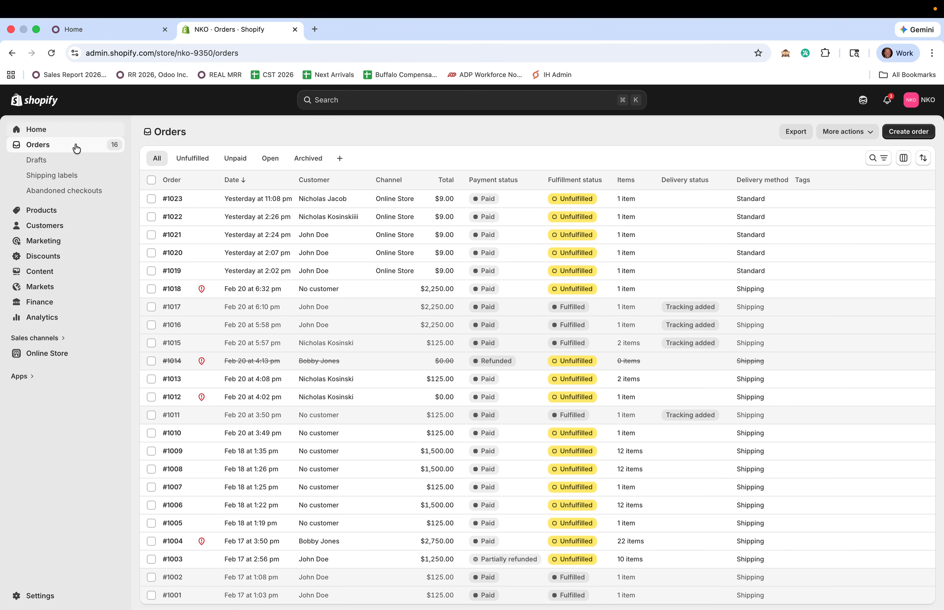
Open the storefront's Finished Good (small) product page and select its web address
click(117, 354)
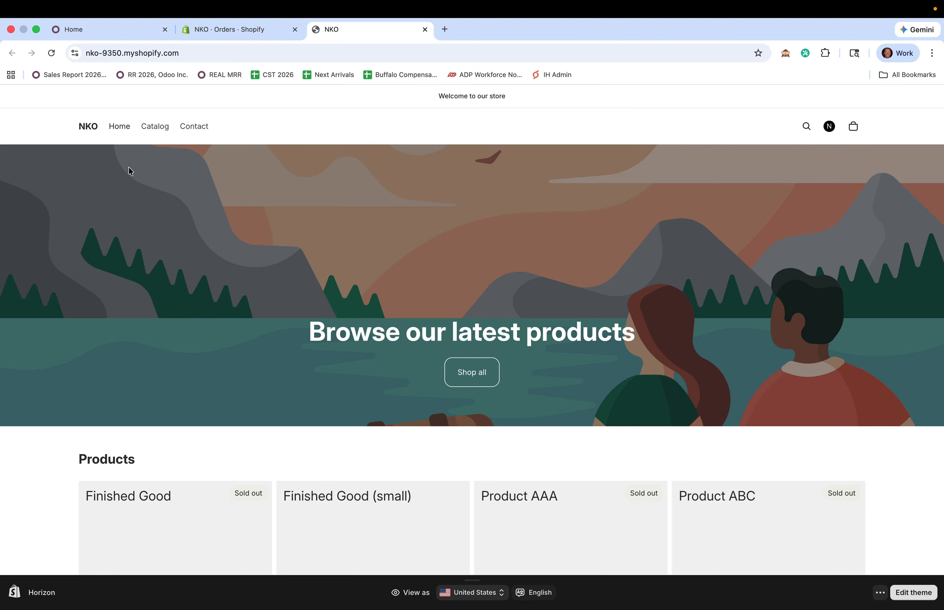
scroll(341, 268, down, 3)
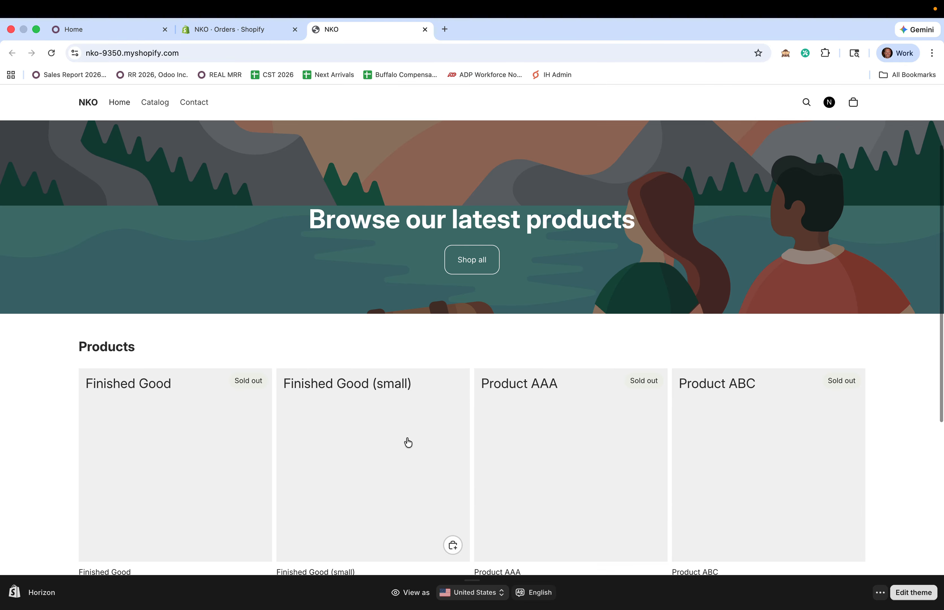
click(406, 454)
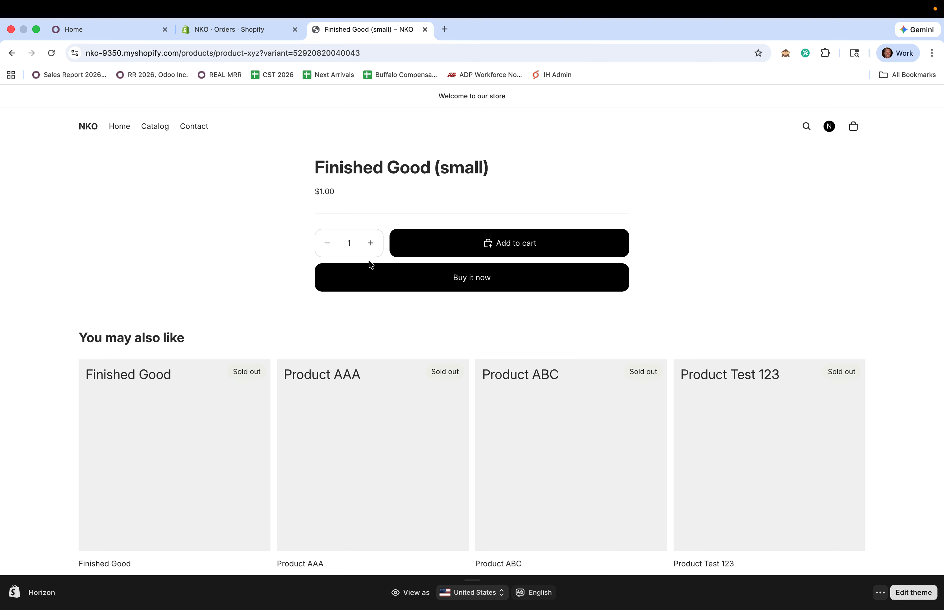
click(291, 53)
key(cmd+c)
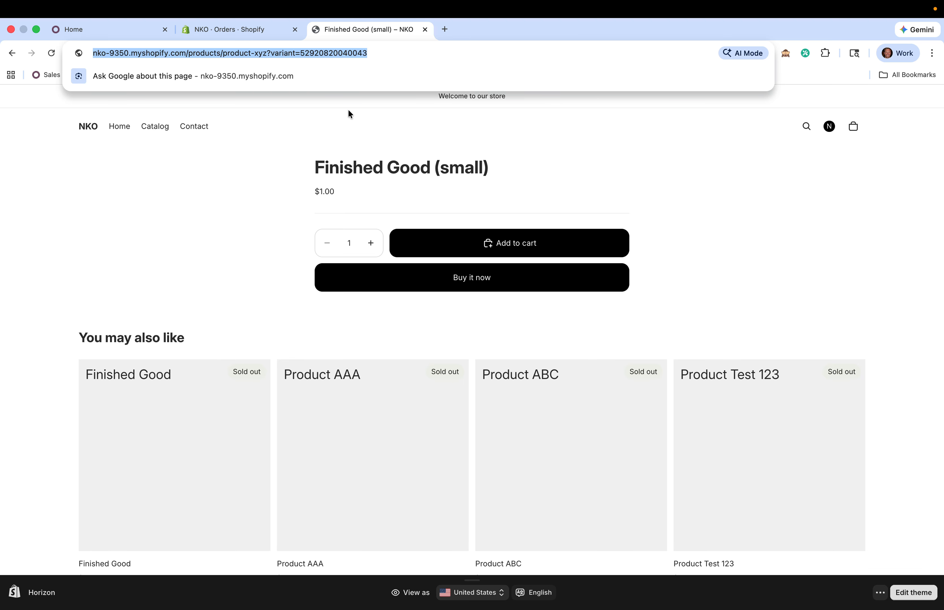
click(201, 233)
Start a new Link Tracker record targeting the pasted Finished Good (small) URL, checking its path in Shopify
click(122, 30)
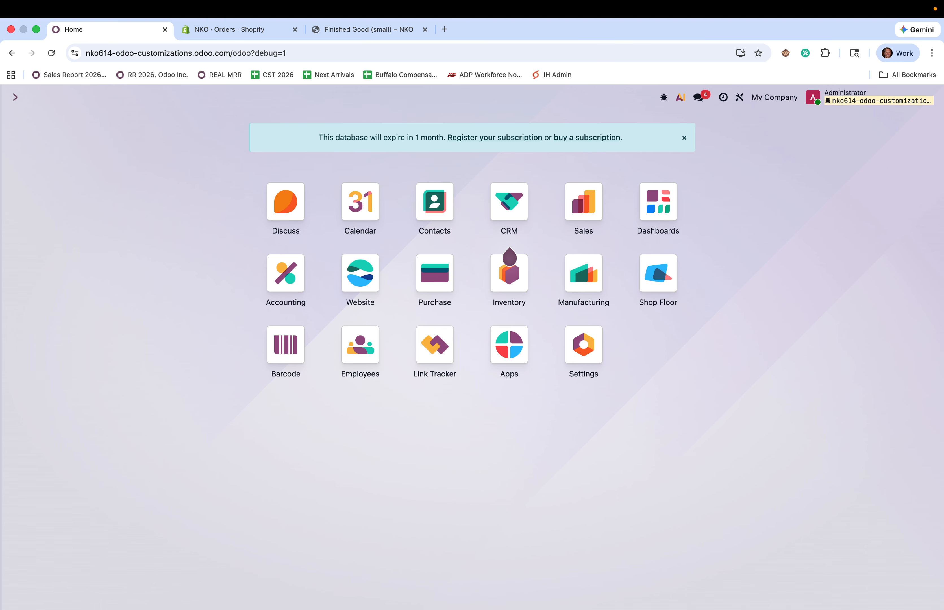
text(li)
key(Return)
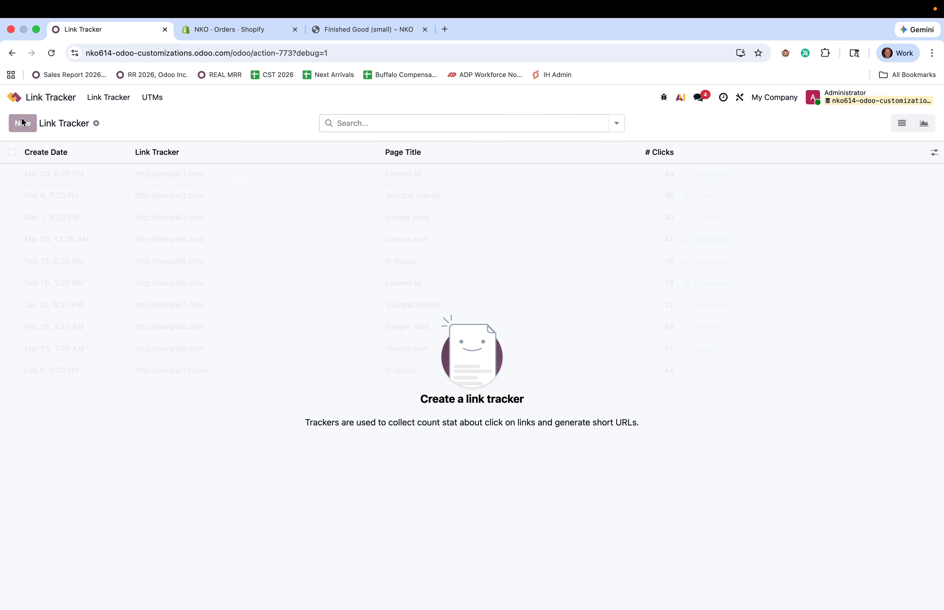
click(22, 123)
key(cmd+v)
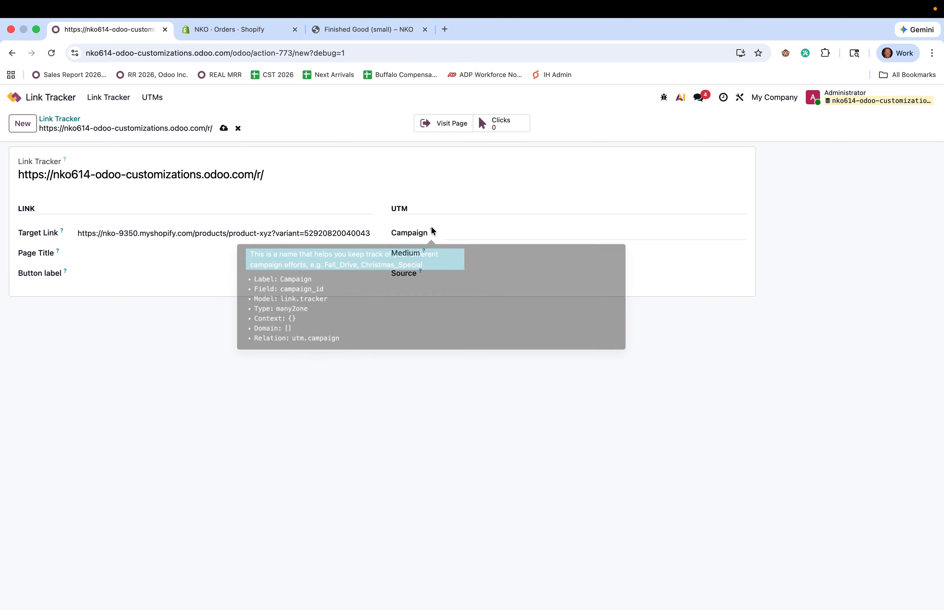
click(381, 29)
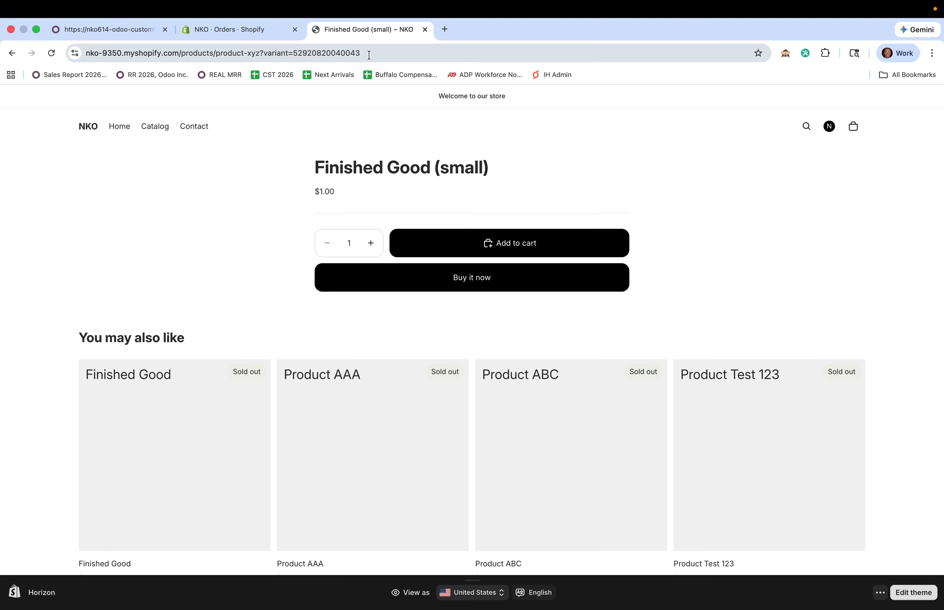
drag(358, 54, 176, 53)
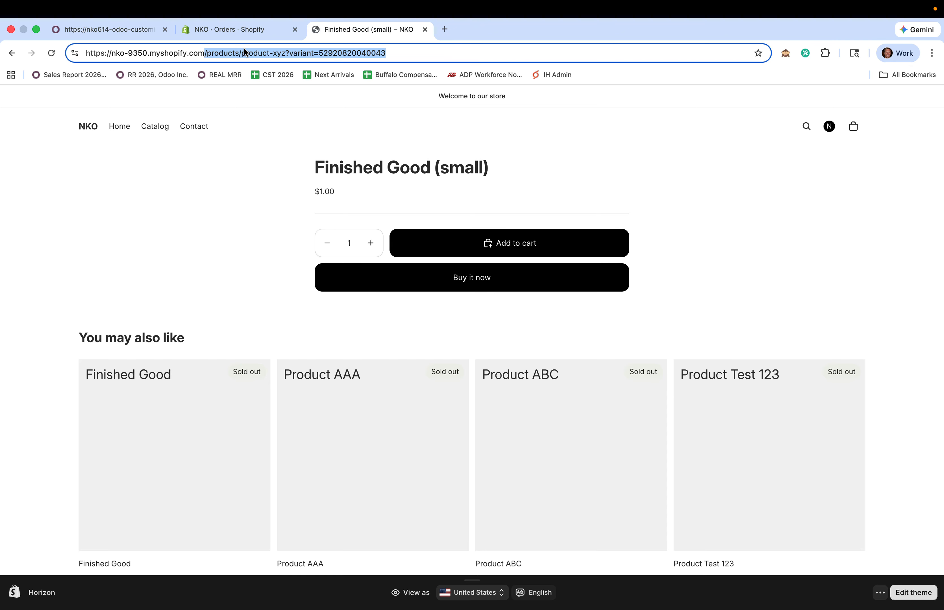
click(254, 32)
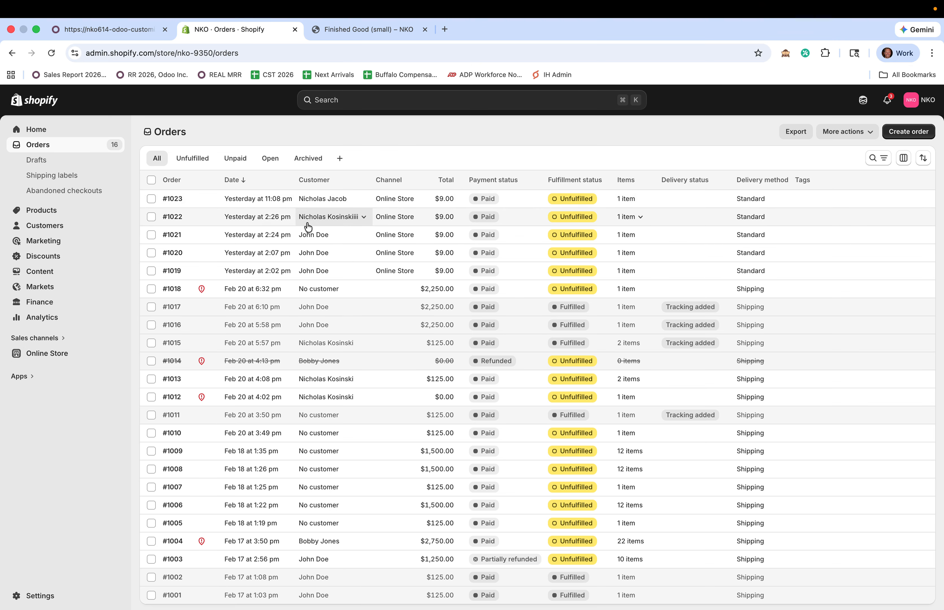
click(113, 31)
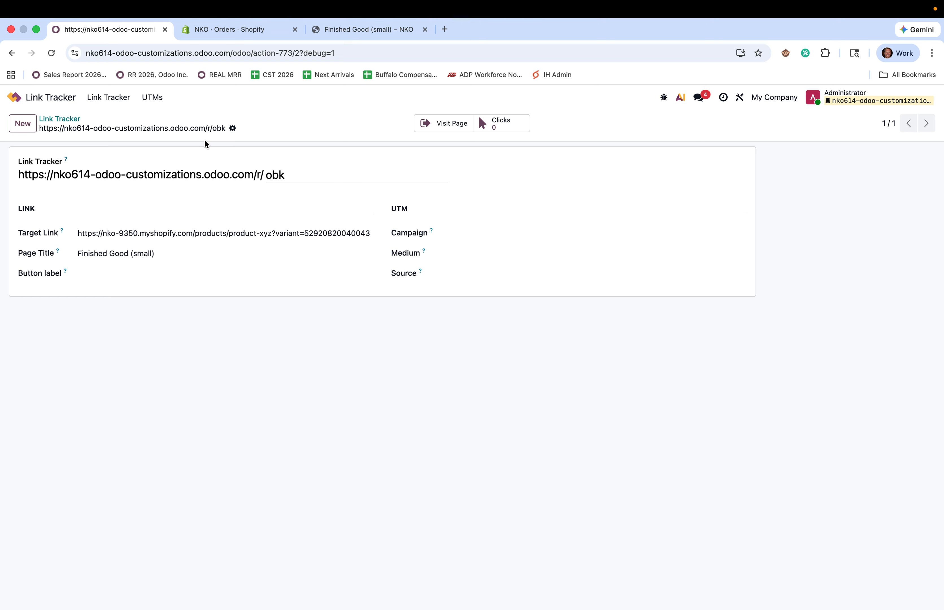
Set campaign February Marketing Initiative, medium Direct and source TikTok on the tracked link
click(495, 237)
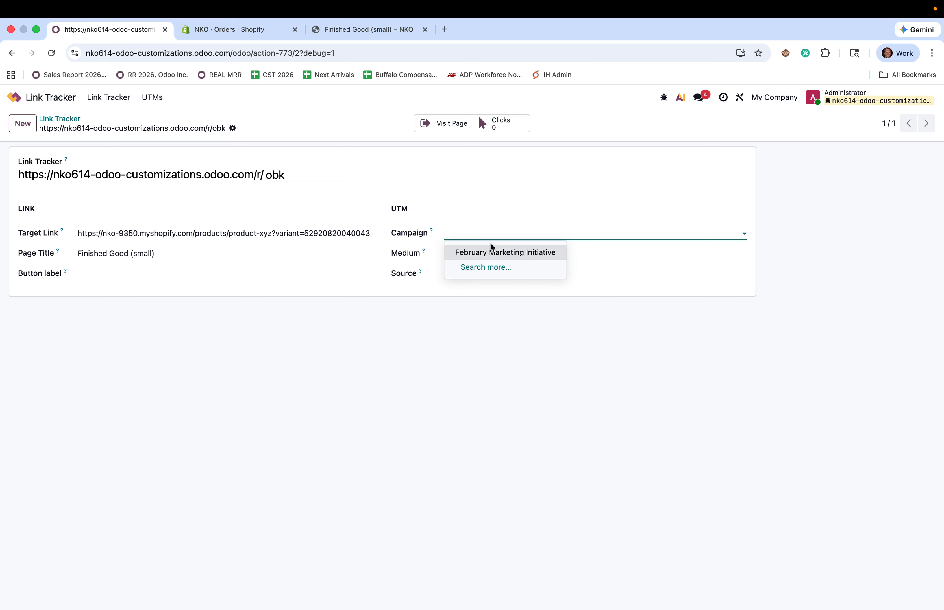
click(522, 252)
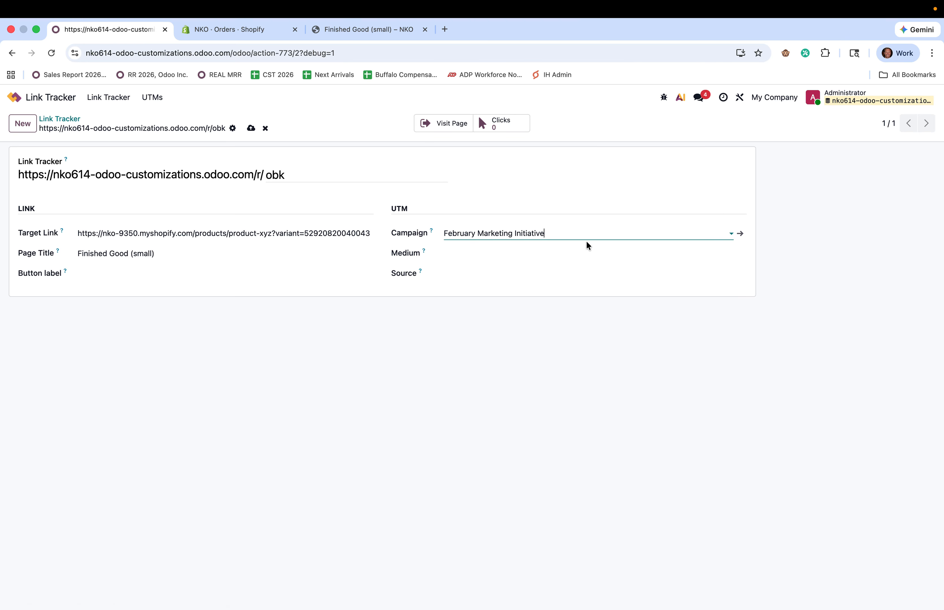
click(540, 253)
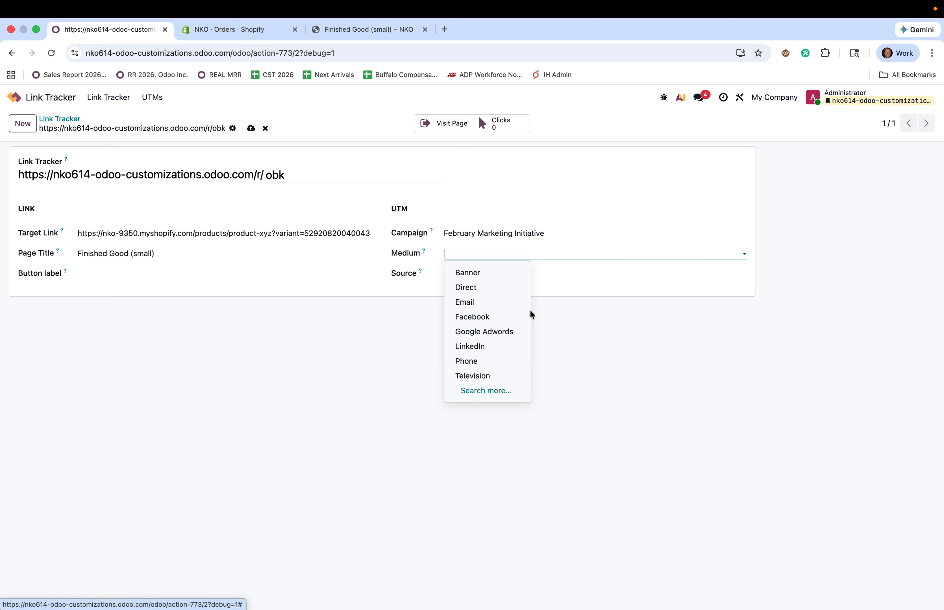
click(520, 288)
click(493, 270)
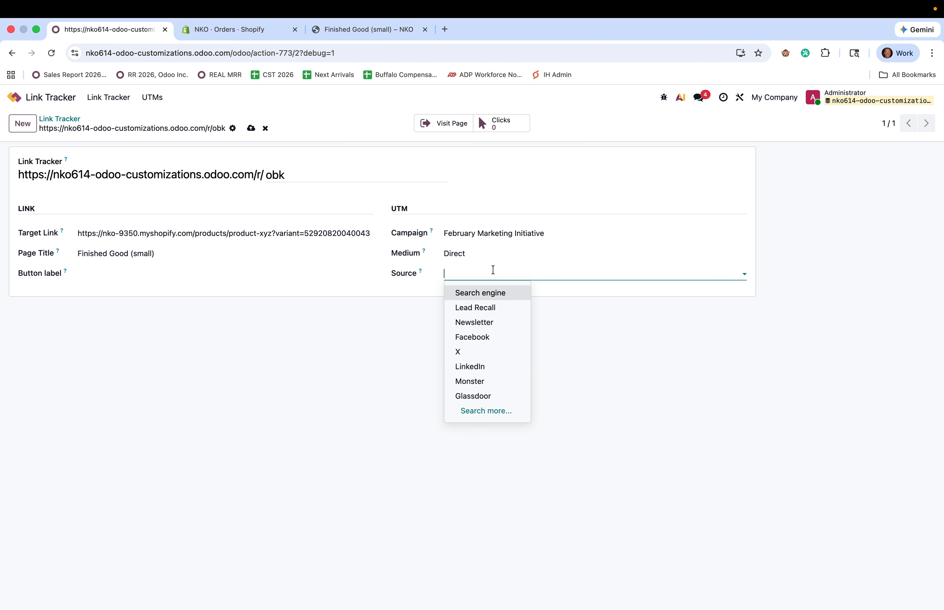
text(tik)
click(497, 292)
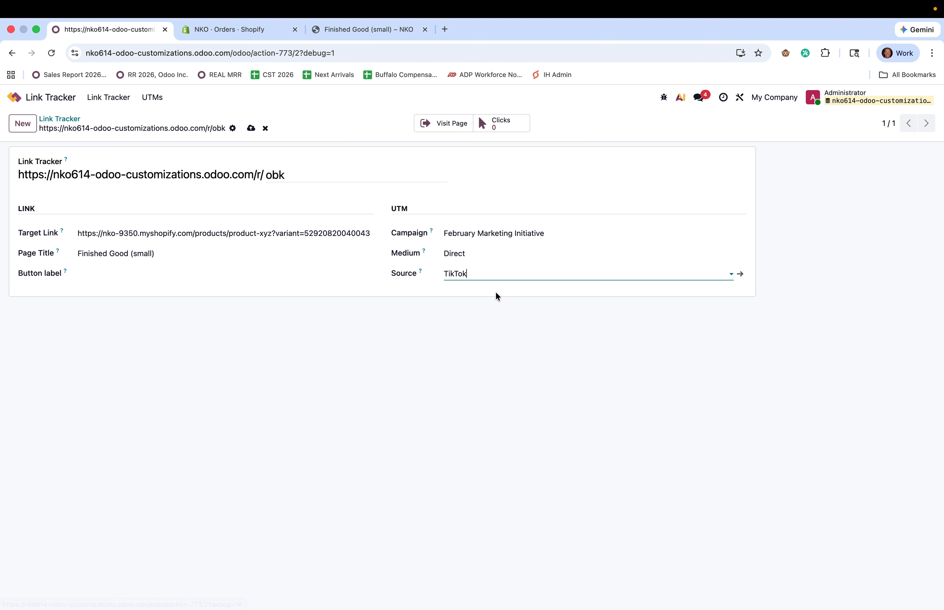
click(574, 367)
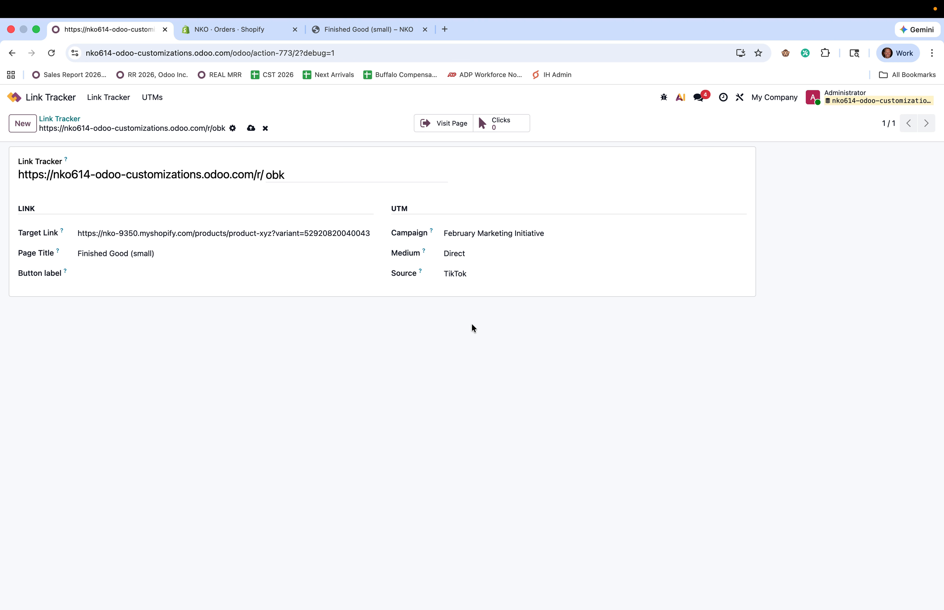
Re-enter TikTok as the source and Direct as the medium
click(488, 274)
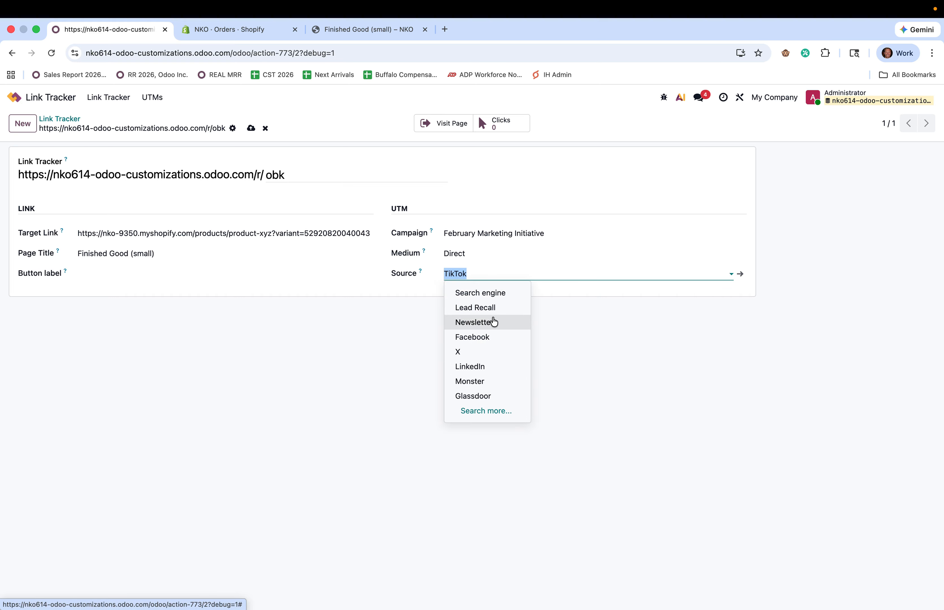
text(Ins)
key(BackSpace)
key(BackSpace)
key(BackSpace)
text(ti)
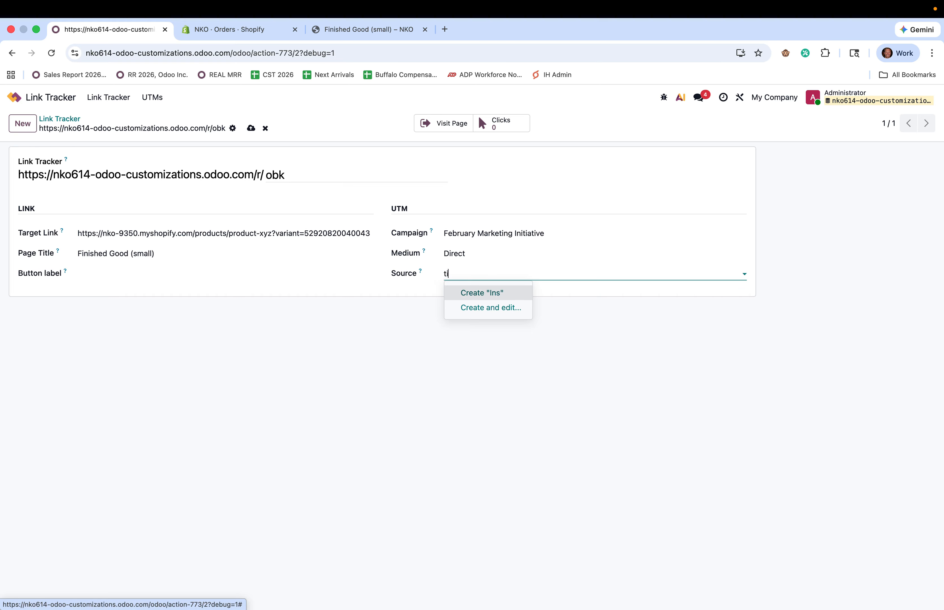
click(480, 294)
click(477, 255)
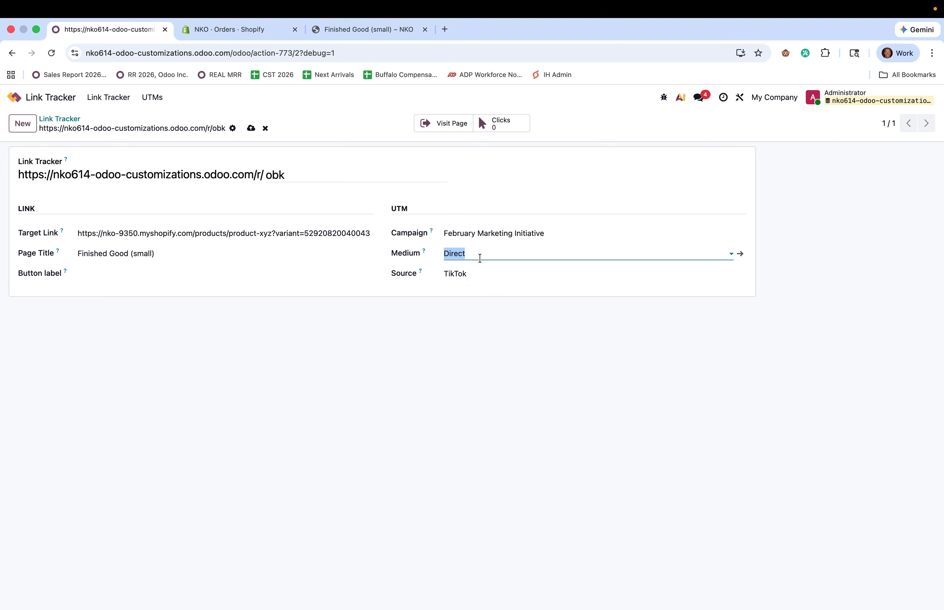
key(BackSpace)
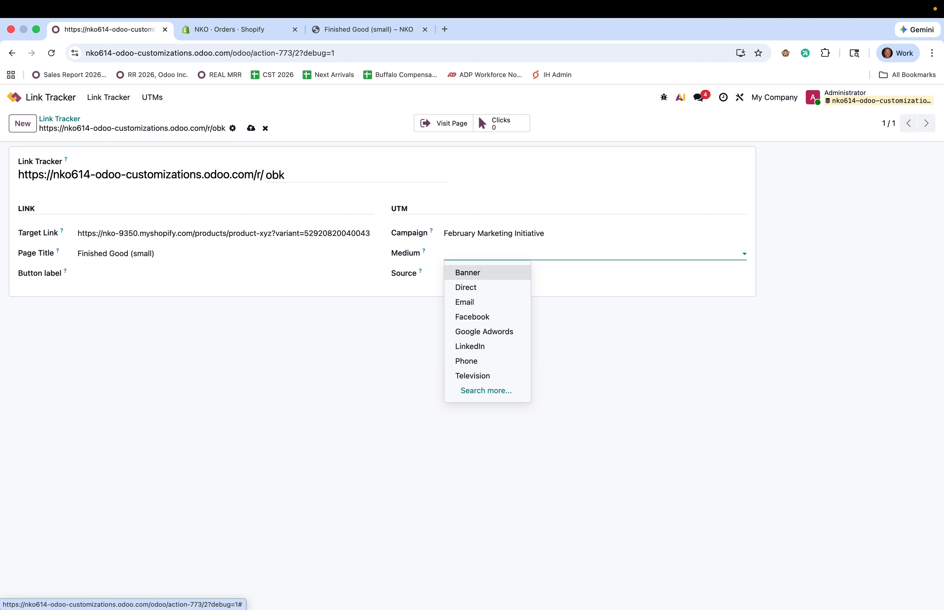
text(D)
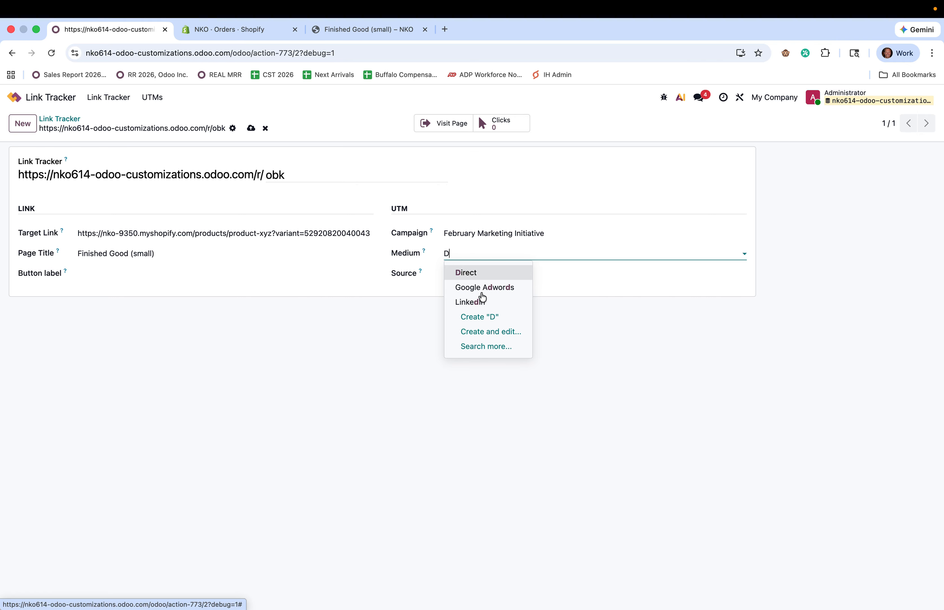
click(490, 273)
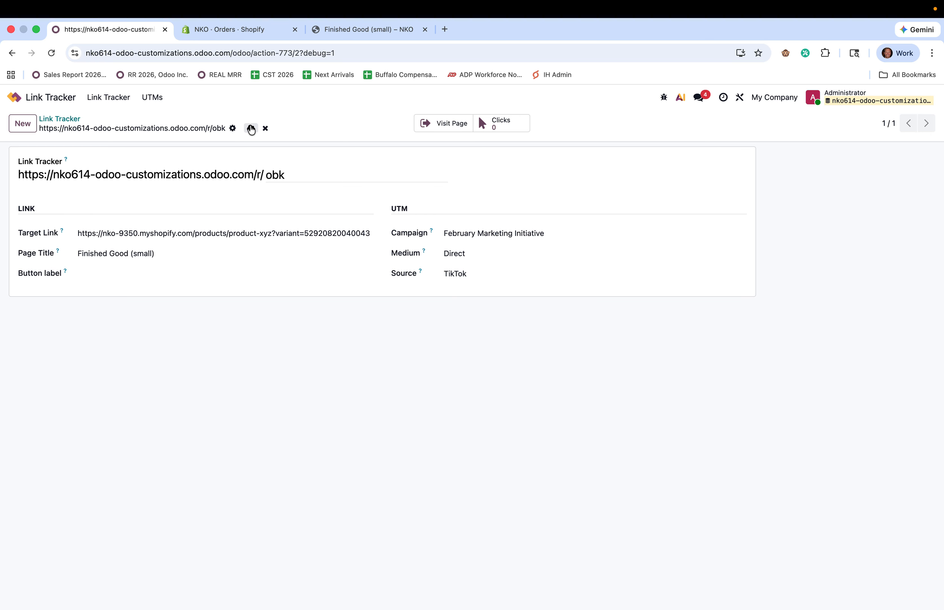
Save the link, return to the Link Tracker list and select its short URL
click(251, 128)
click(67, 119)
drag(331, 177, 129, 183)
key(cmd+c)
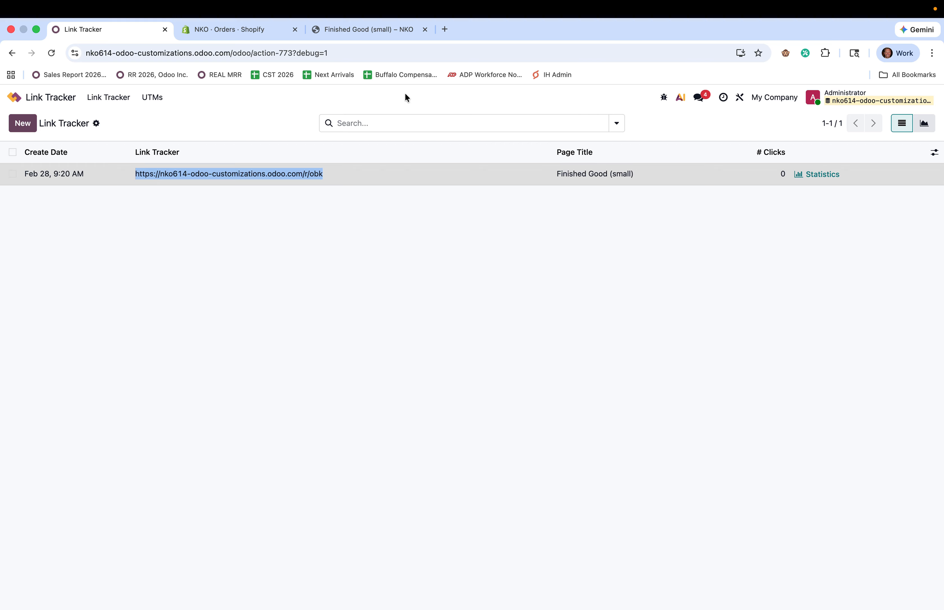
Load the tracked link in a new tab, check its UTM parameters, and add Finished Good (small) to the cart
click(445, 30)
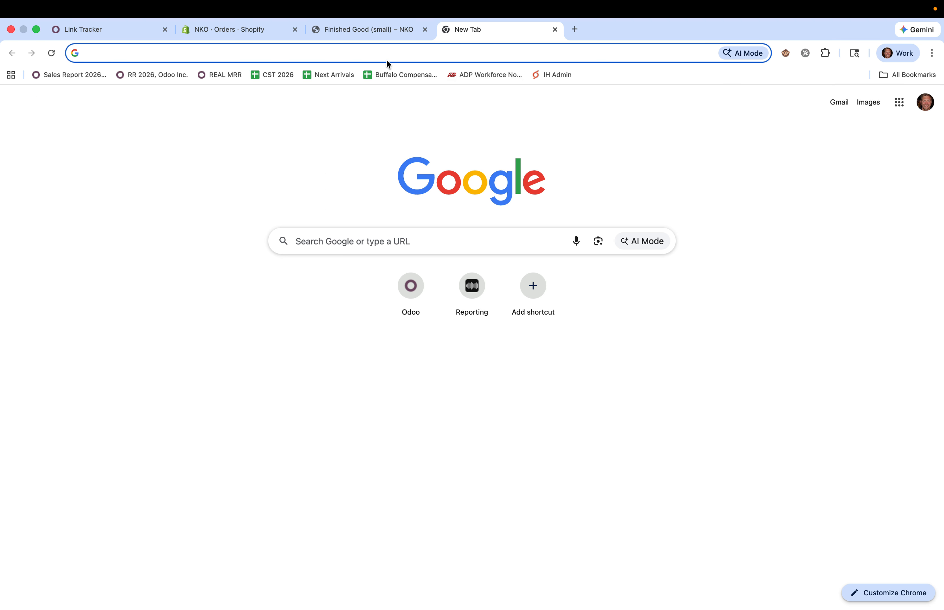
key(cmd+v)
key(Return)
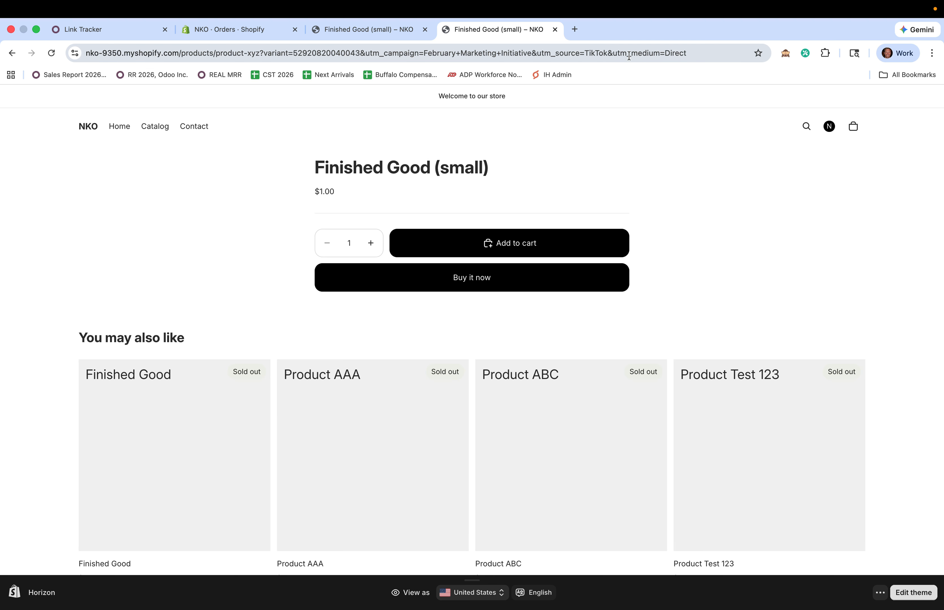
drag(216, 55, 220, 55)
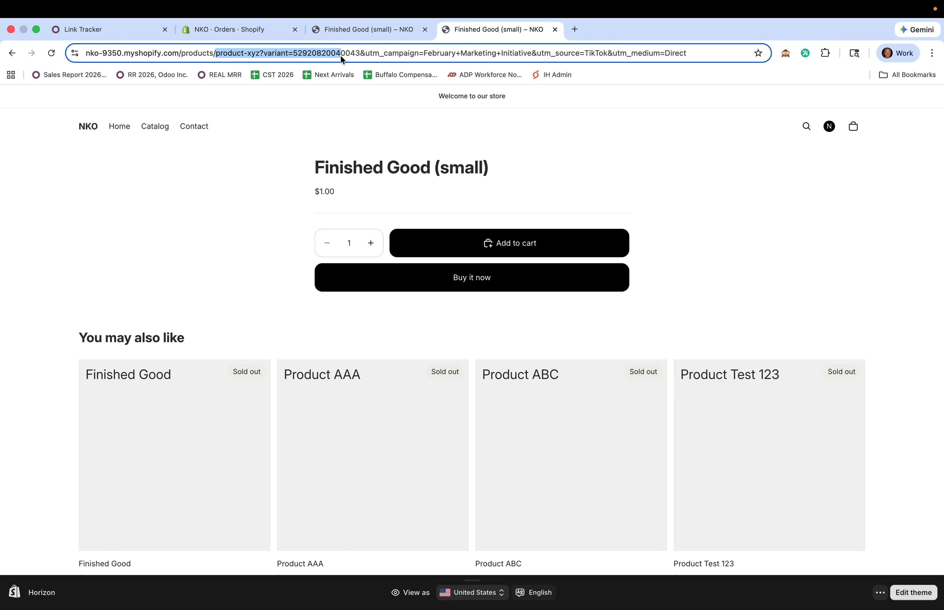
drag(361, 52, 360, 52)
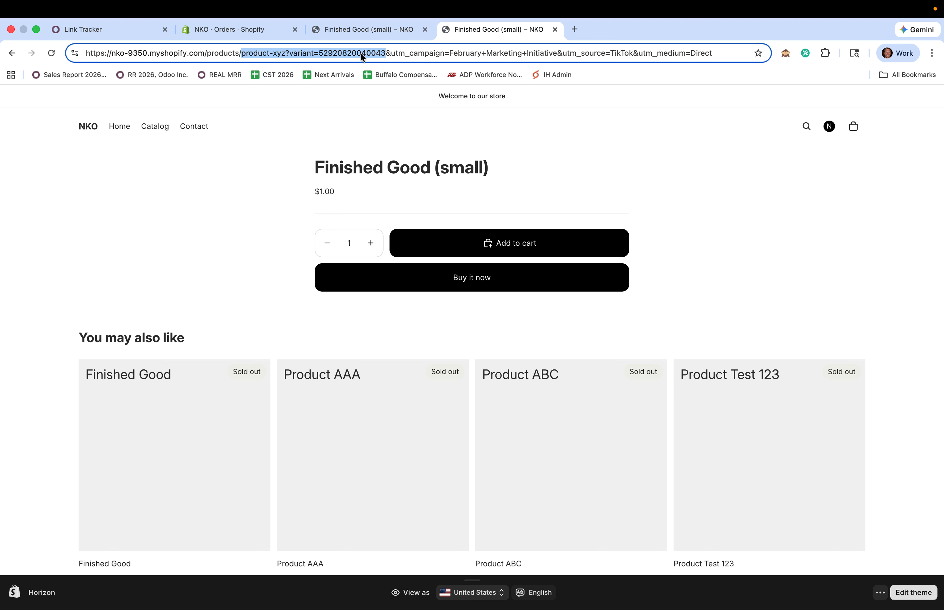
click(386, 51)
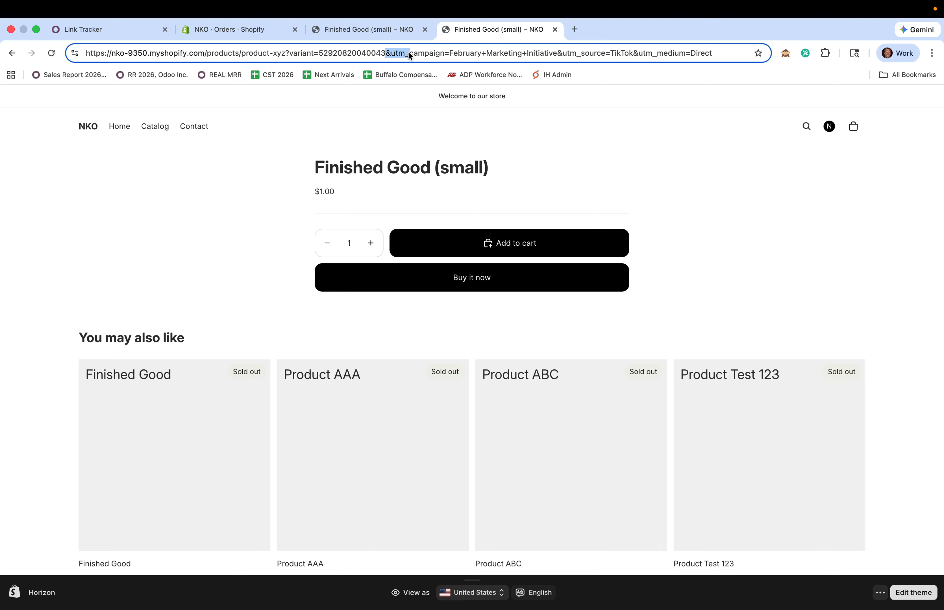
drag(474, 55, 544, 53)
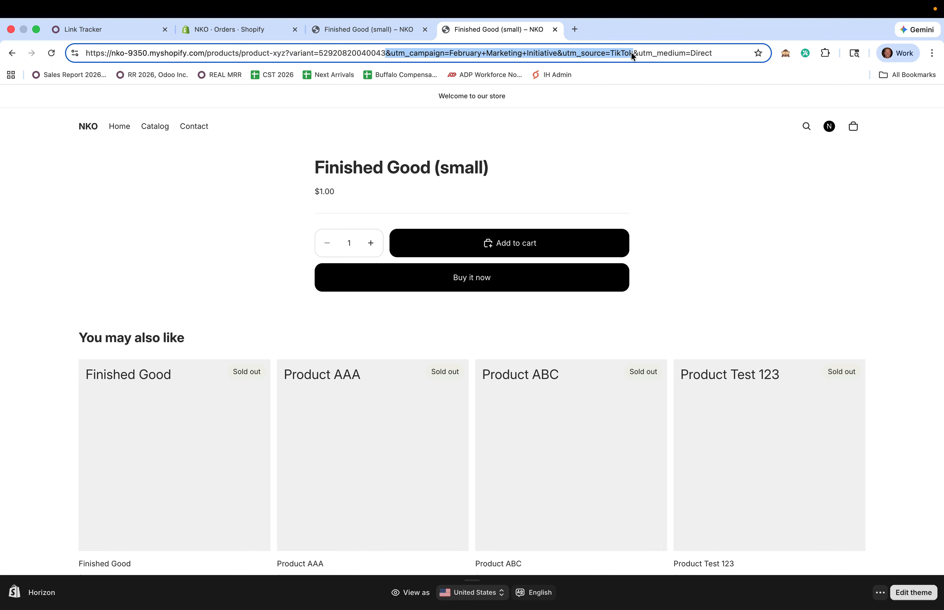
click(701, 155)
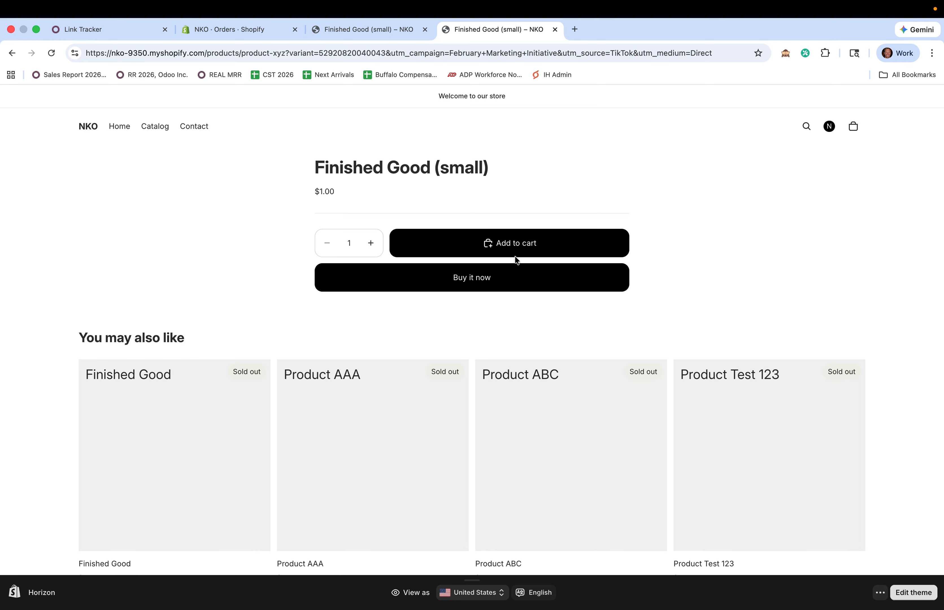
click(529, 248)
Open the cart and enter the customer's first name, last name and street address
click(855, 127)
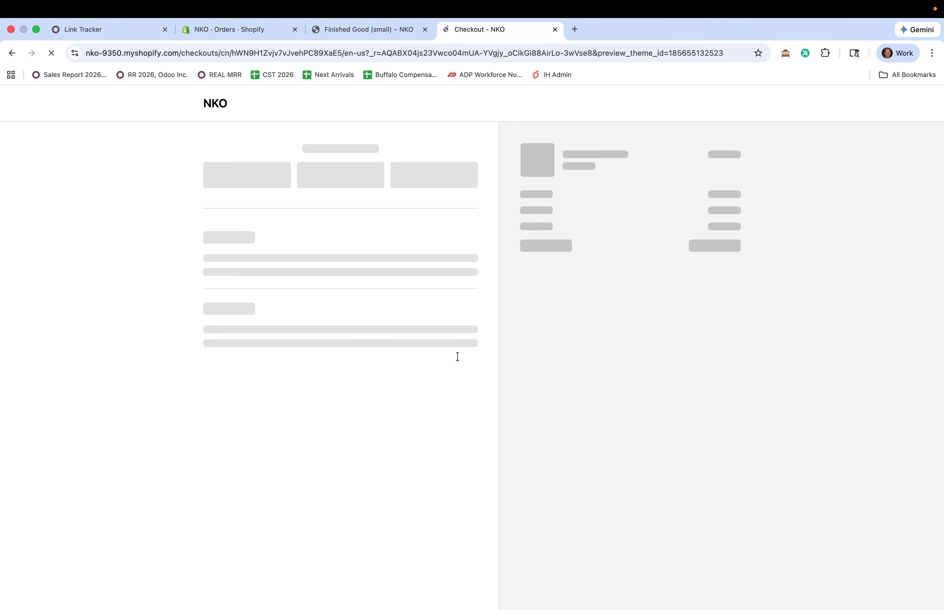
click(247, 259)
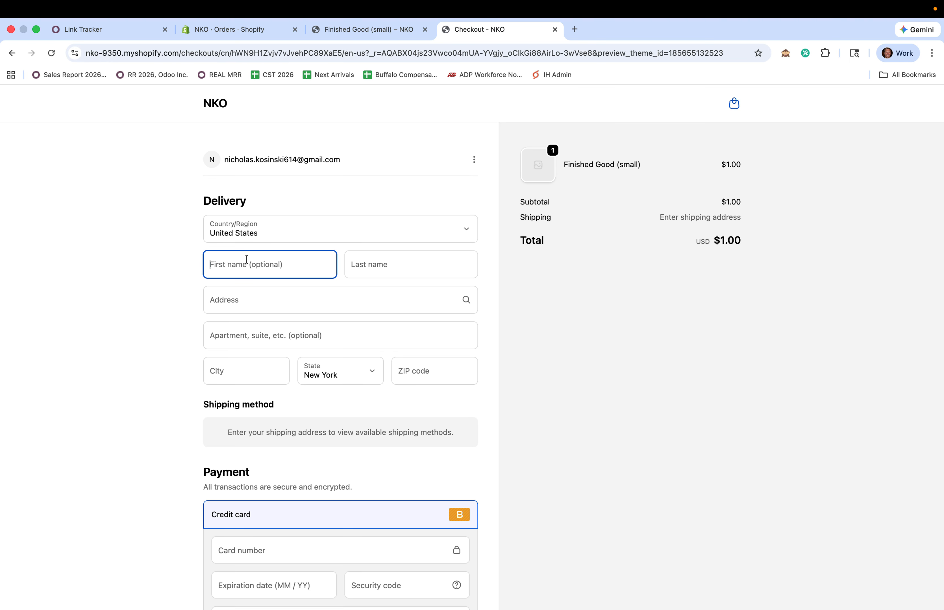
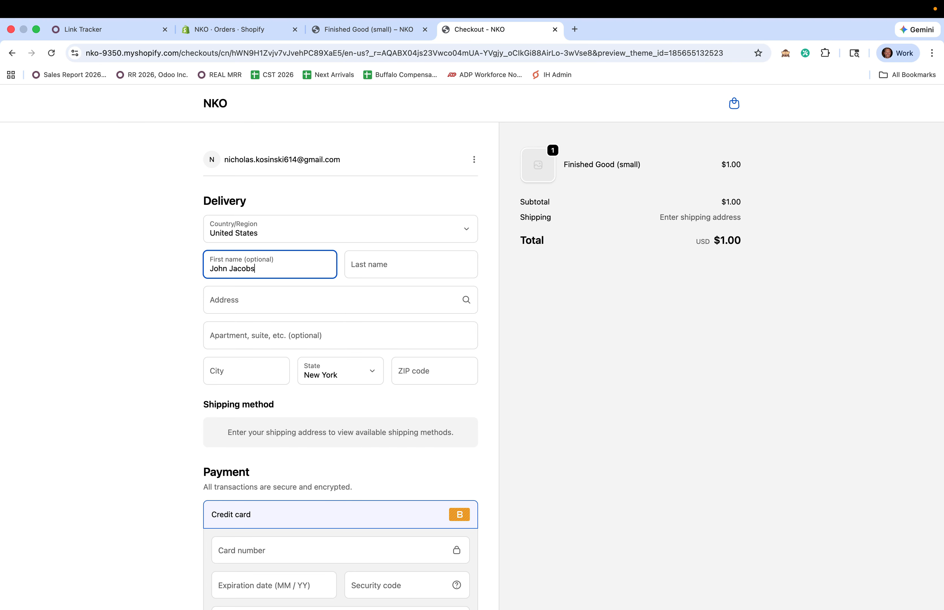
key(Tab)
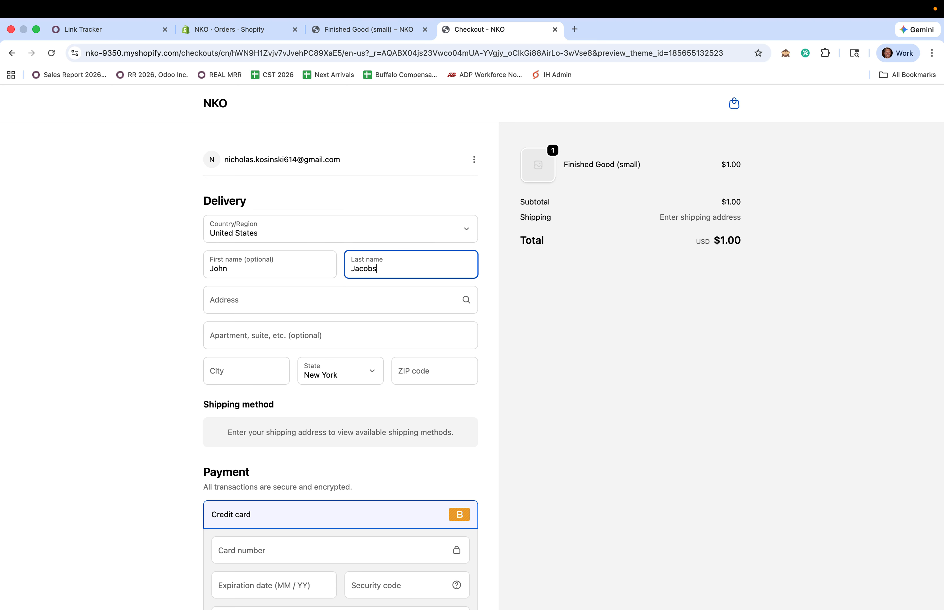
key(Tab)
click(284, 352)
scroll(411, 407, down, 2)
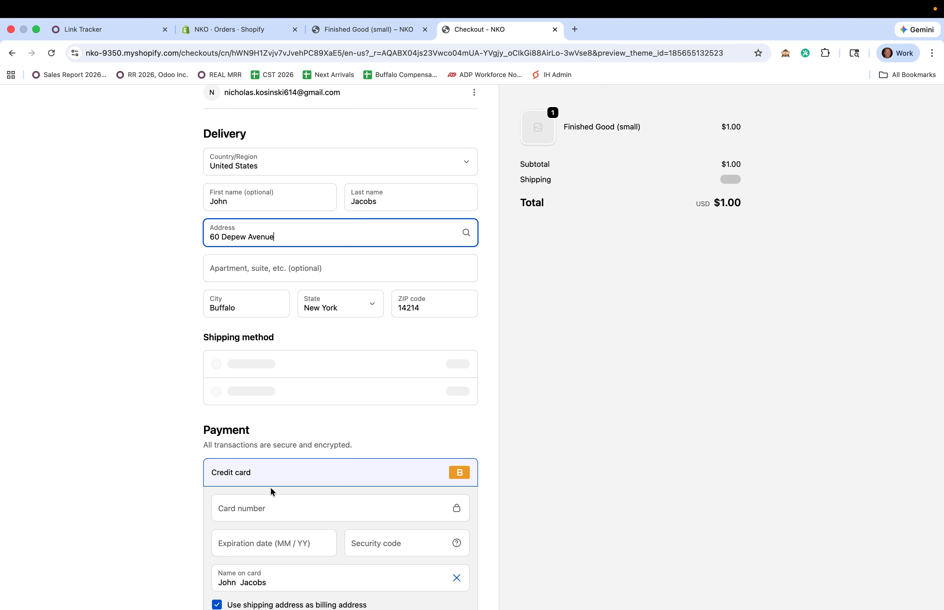
scroll(264, 524, up, 2)
scroll(265, 523, down, 5)
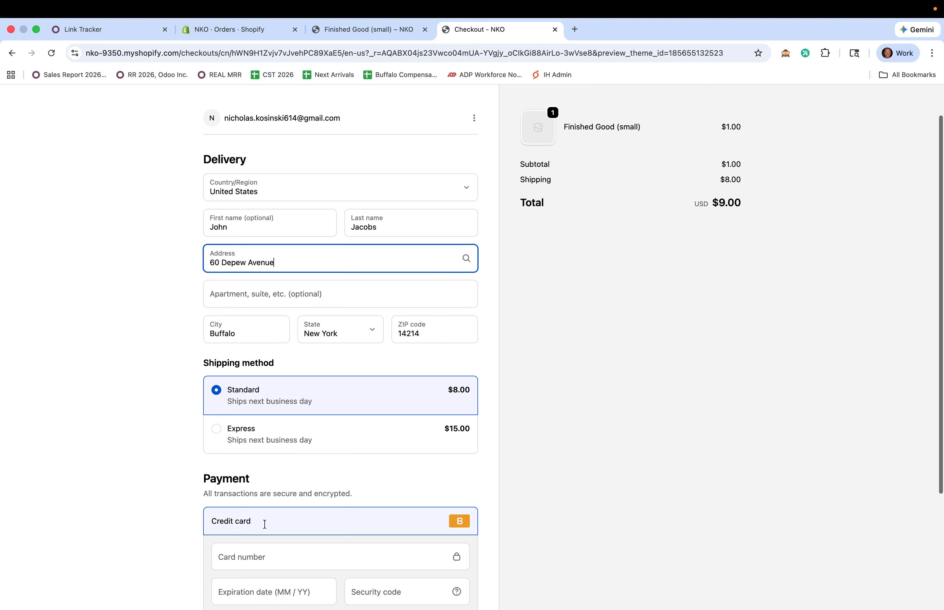
Enter the card number and expiry date and pay the $9.00 order
click(259, 398)
text(1)
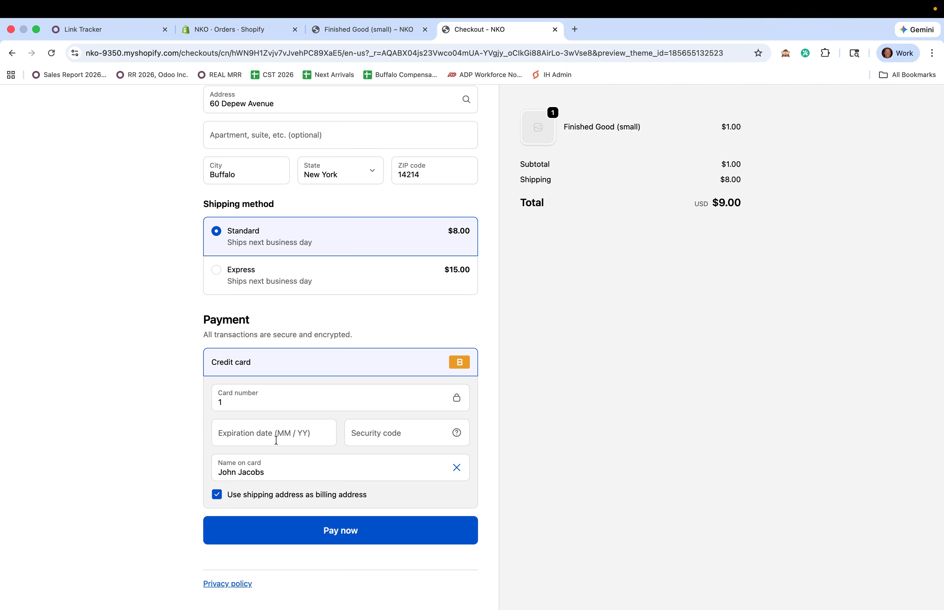
click(277, 441)
text(1229123)
click(392, 530)
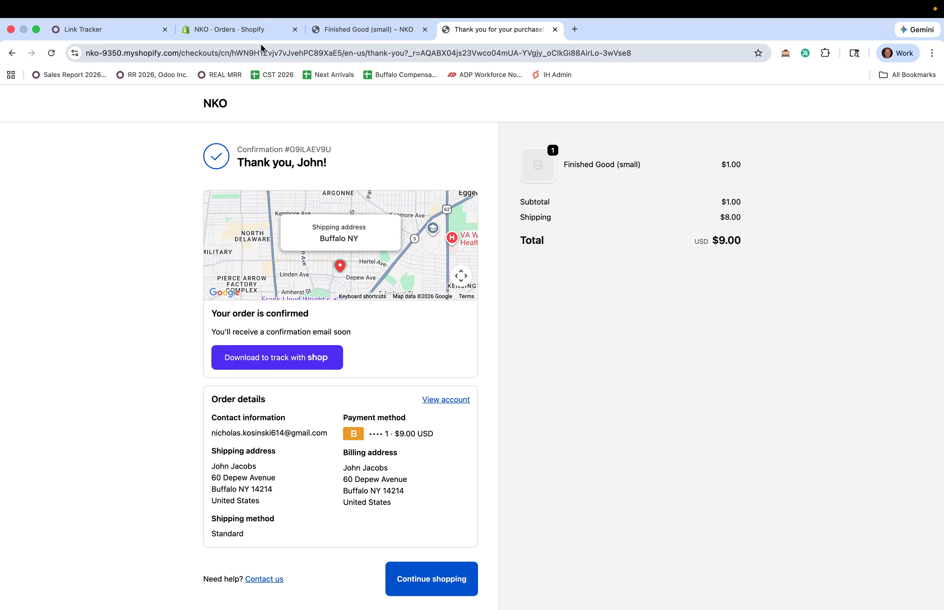
click(257, 35)
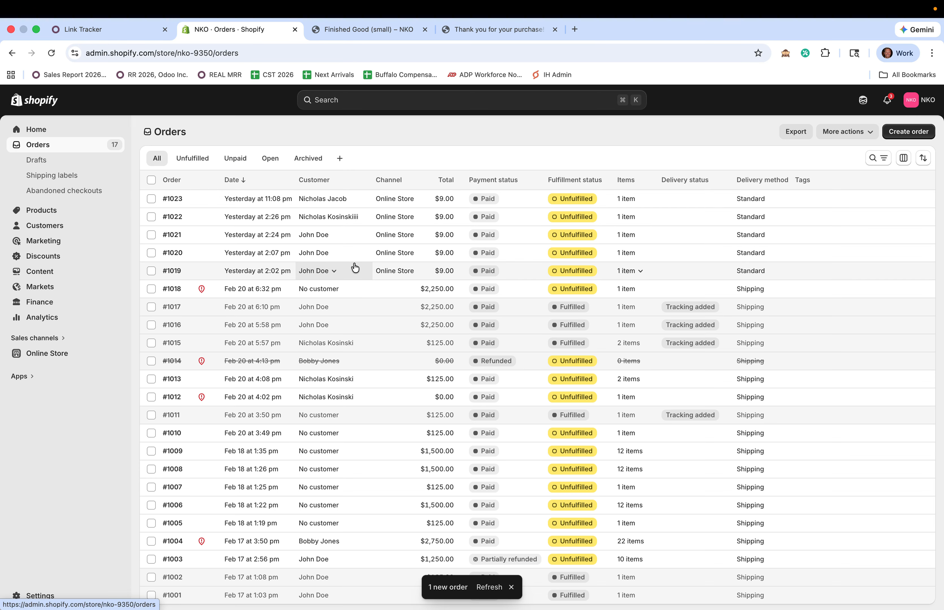
Refresh the Orders list and open the new order #1024
click(489, 587)
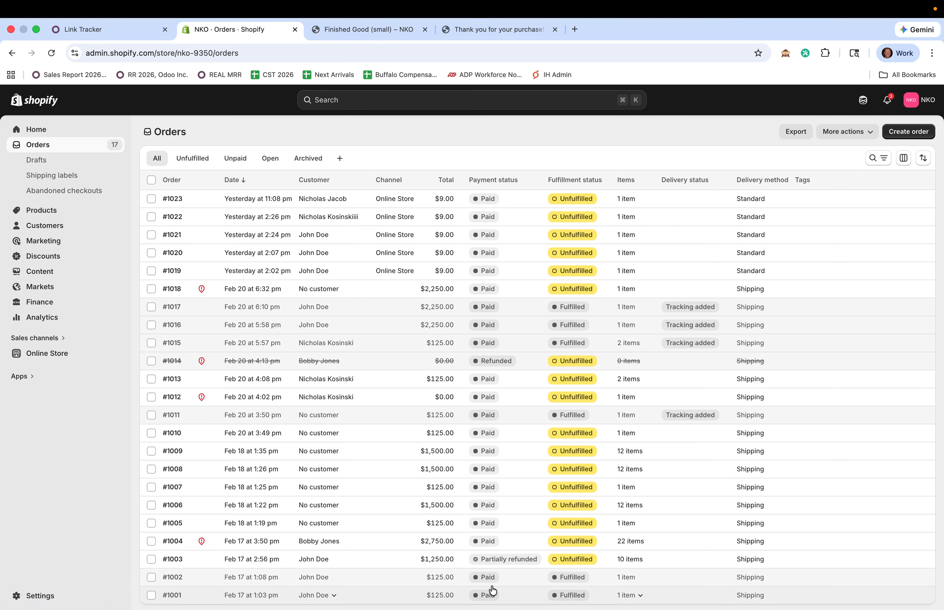
click(360, 205)
click(344, 205)
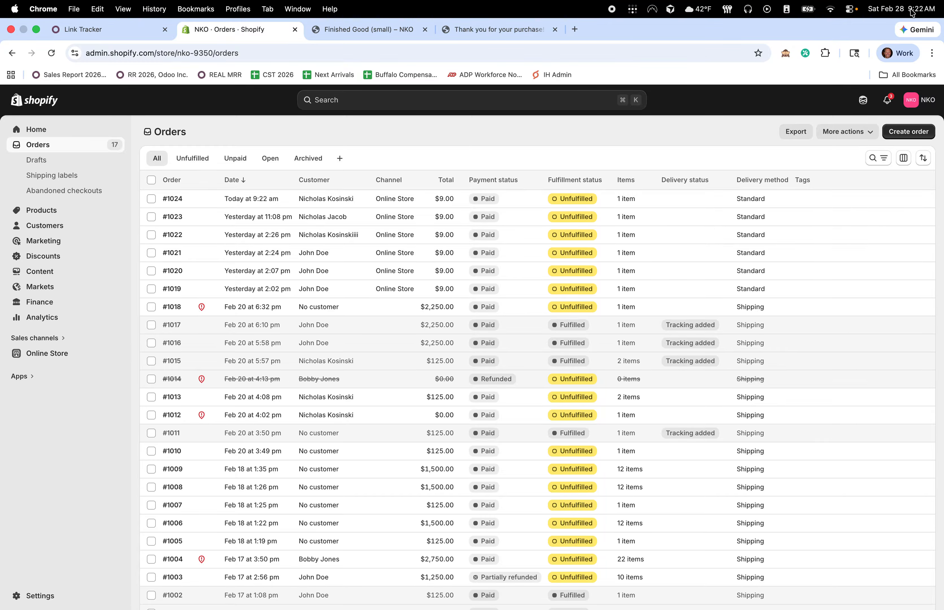
click(263, 199)
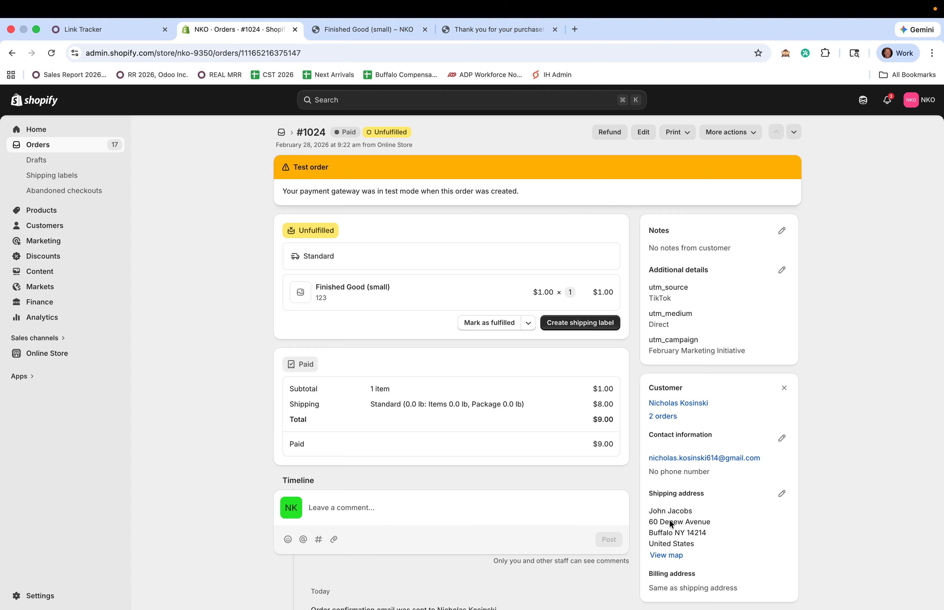
Highlight order #1024's utm_source, utm_medium and campaign additional details
drag(707, 538, 708, 541)
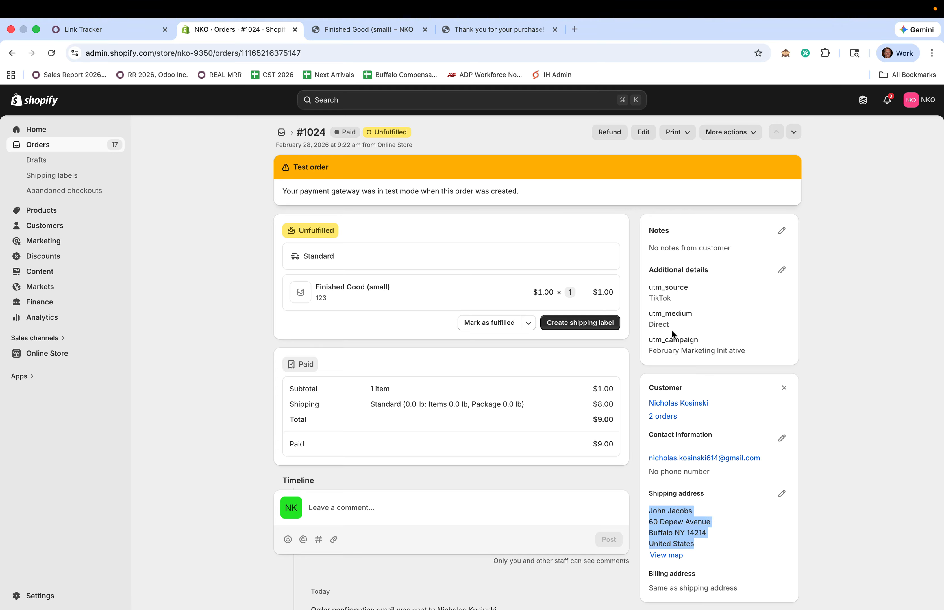
drag(654, 286, 697, 292)
click(655, 301)
drag(650, 314, 692, 325)
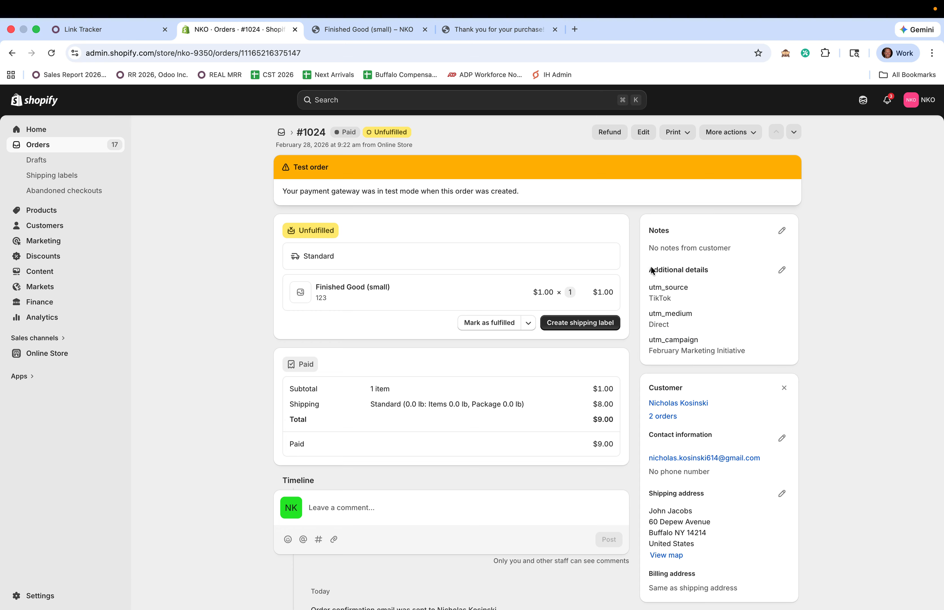
drag(651, 268, 759, 349)
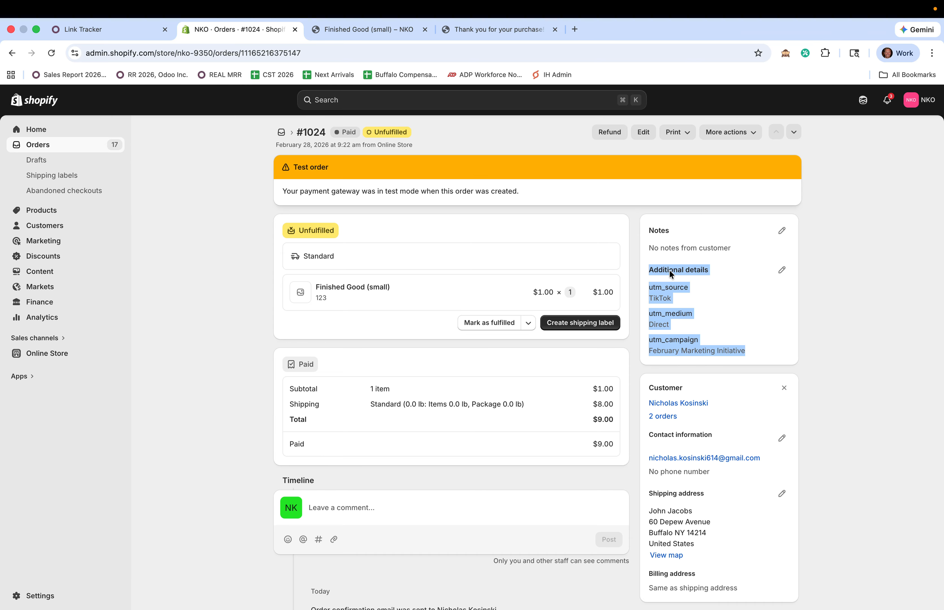
click(711, 324)
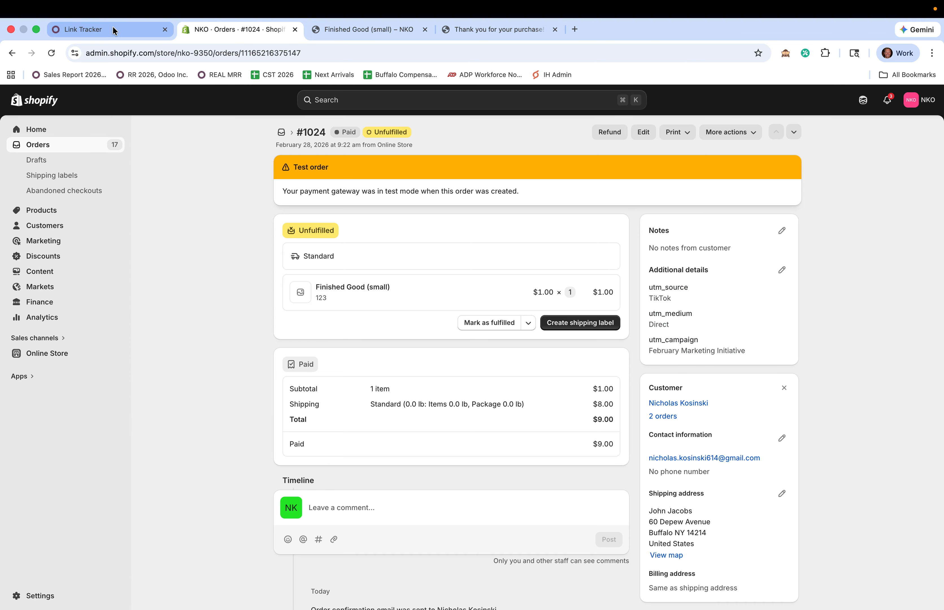
drag(650, 275, 685, 343)
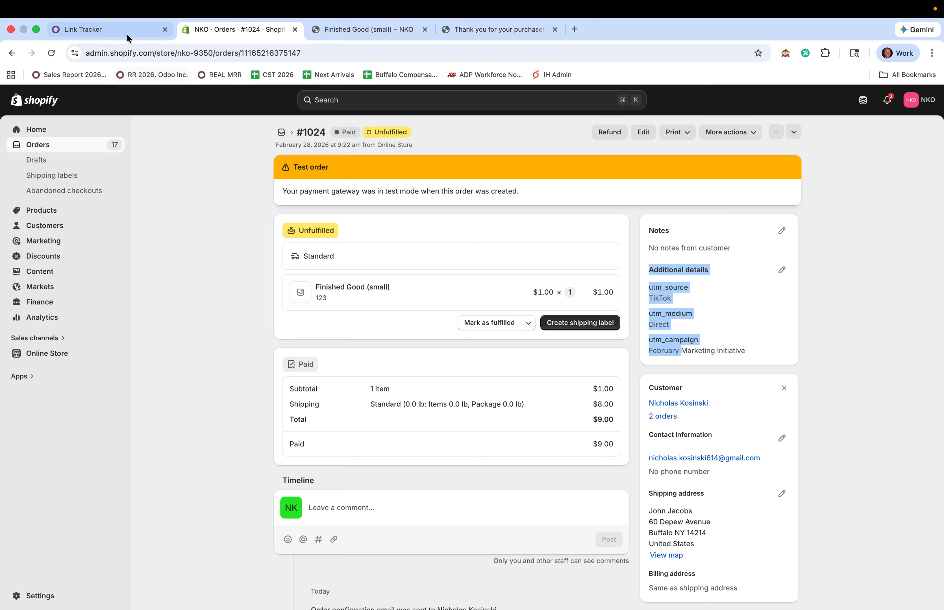
click(119, 31)
Open the Shopify account record and fetch the latest orders
click(17, 97)
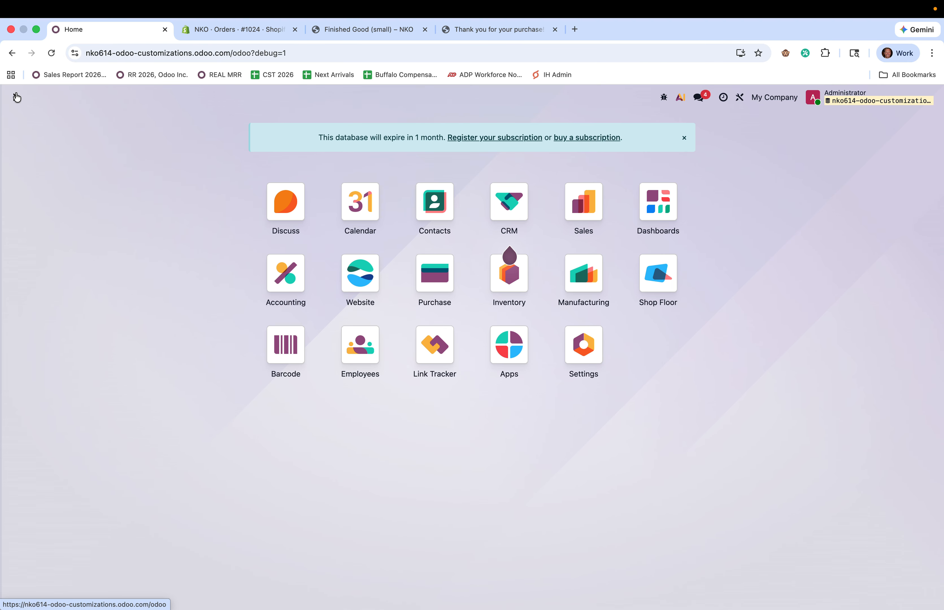
text(acc)
key(Down)
key(Return)
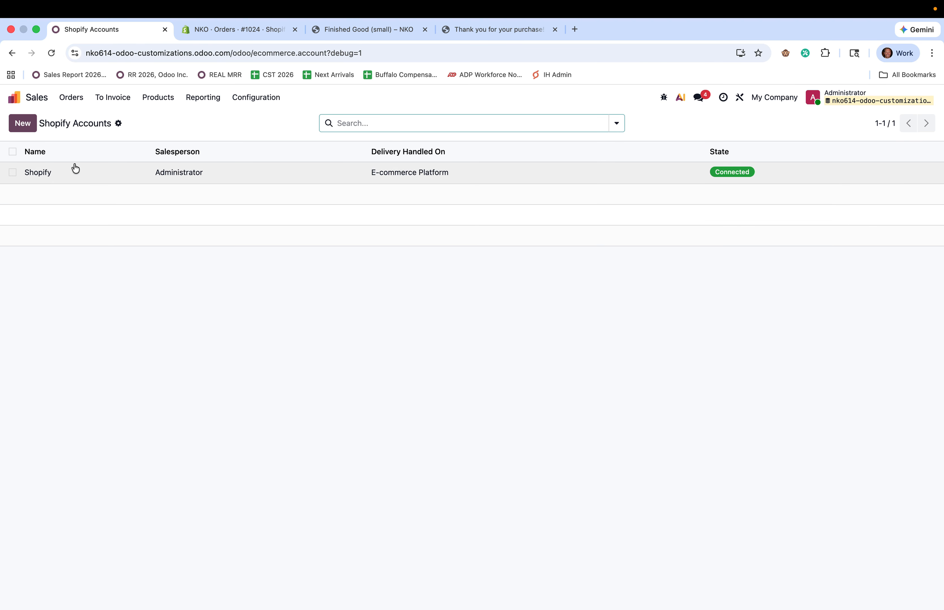
click(75, 169)
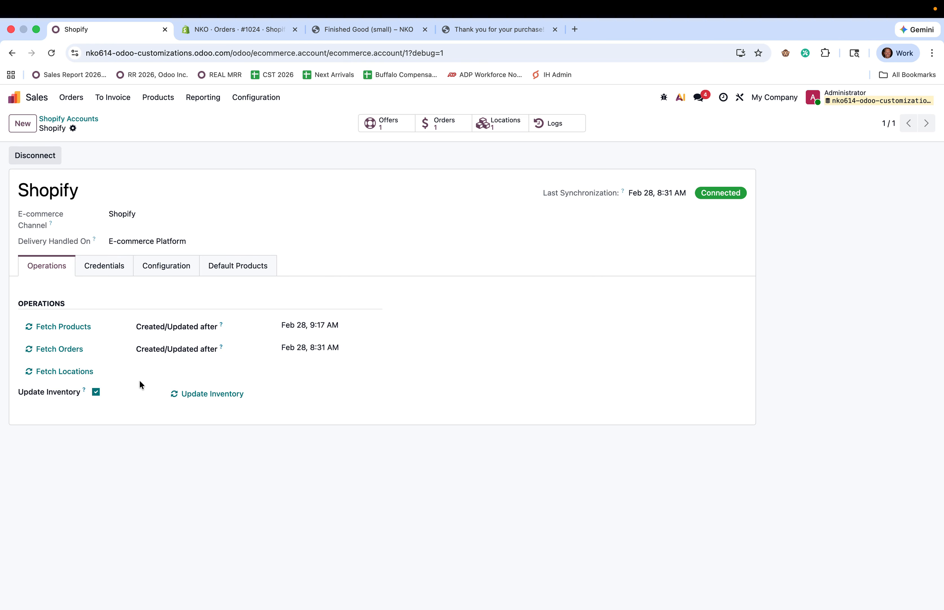
click(78, 348)
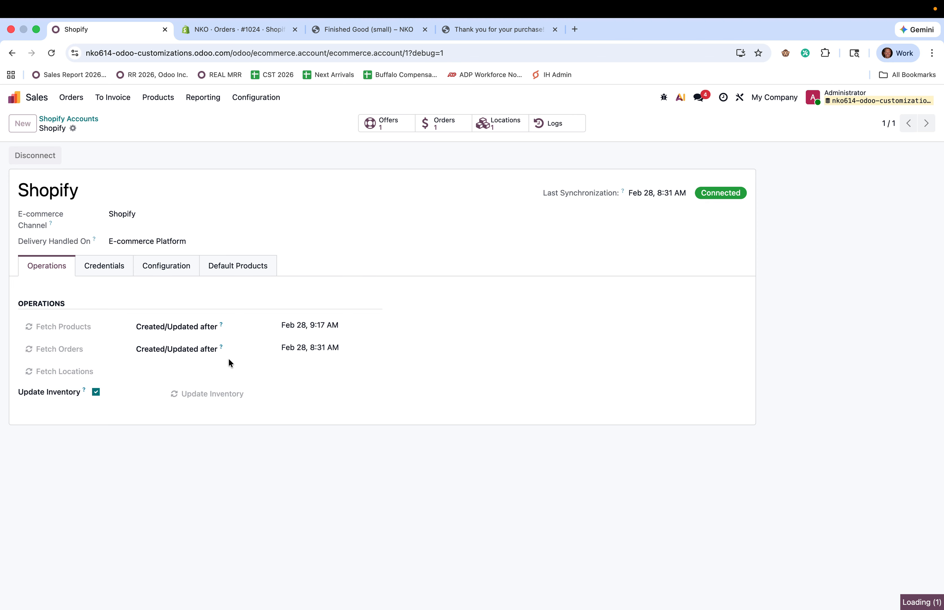
Open synced order S00013 and check its campaign, medium and source under Other Info
click(441, 129)
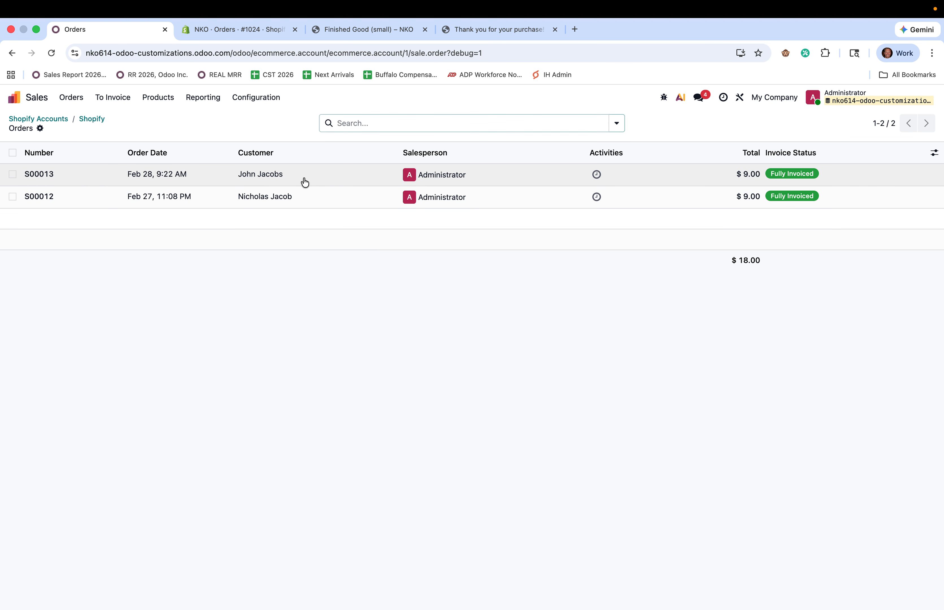
click(304, 182)
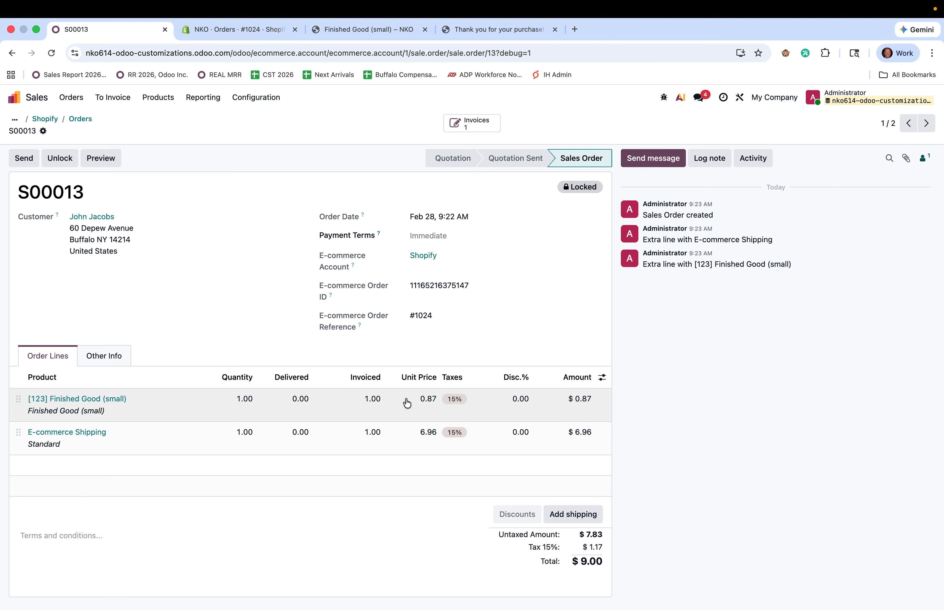
click(118, 355)
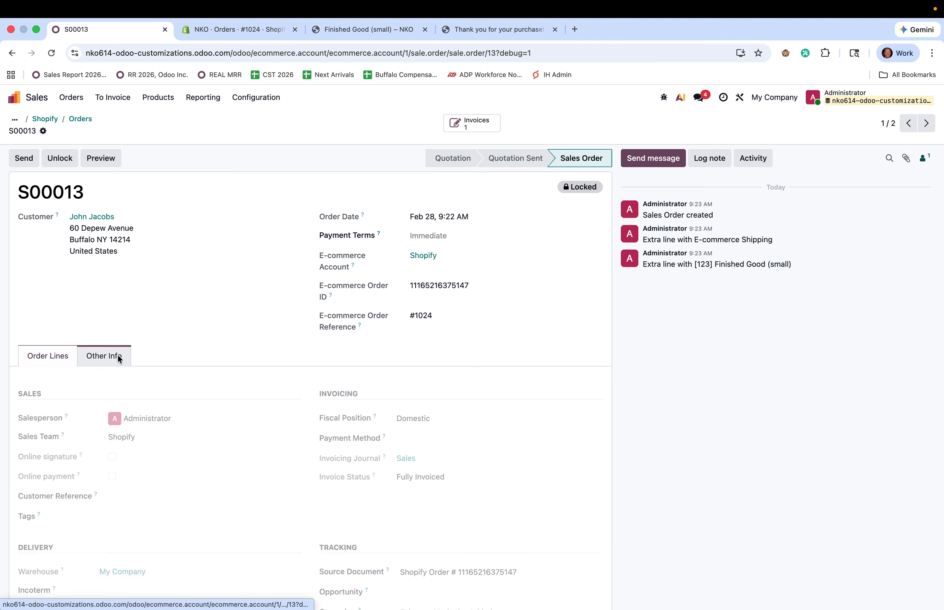
scroll(306, 375, down, 3)
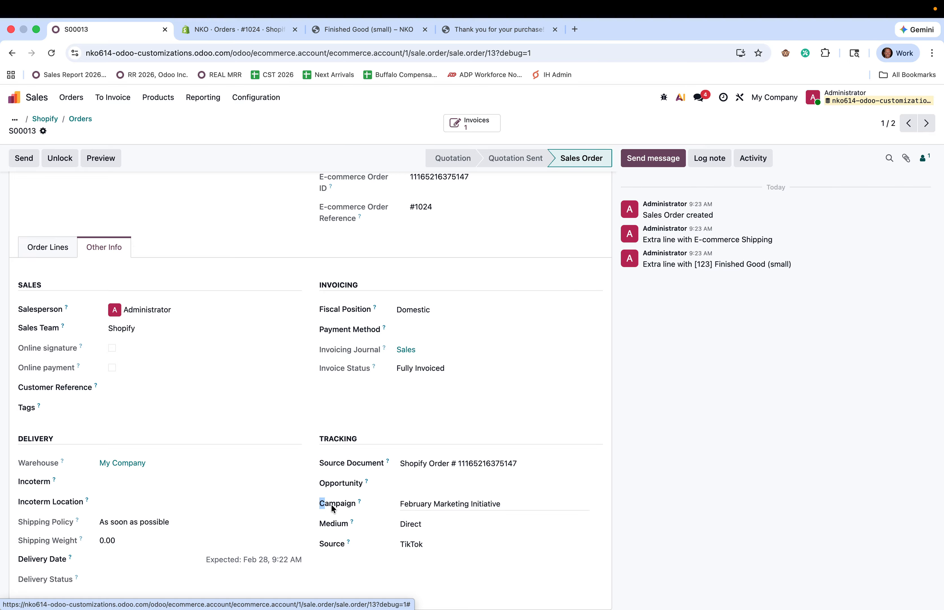
drag(319, 501, 470, 553)
click(674, 571)
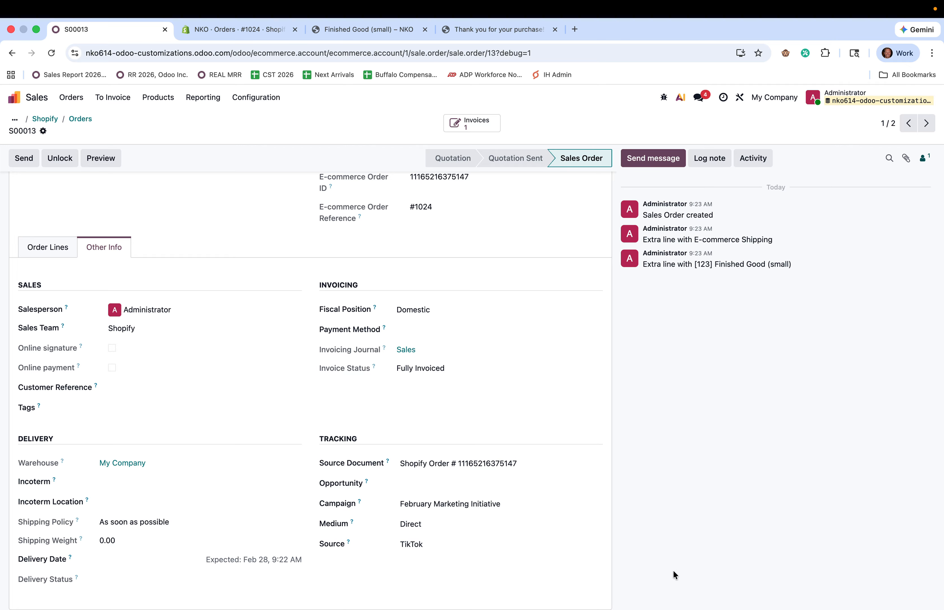
Go to the Sales Orders list from the home menu
click(15, 97)
text(order)
key(Return)
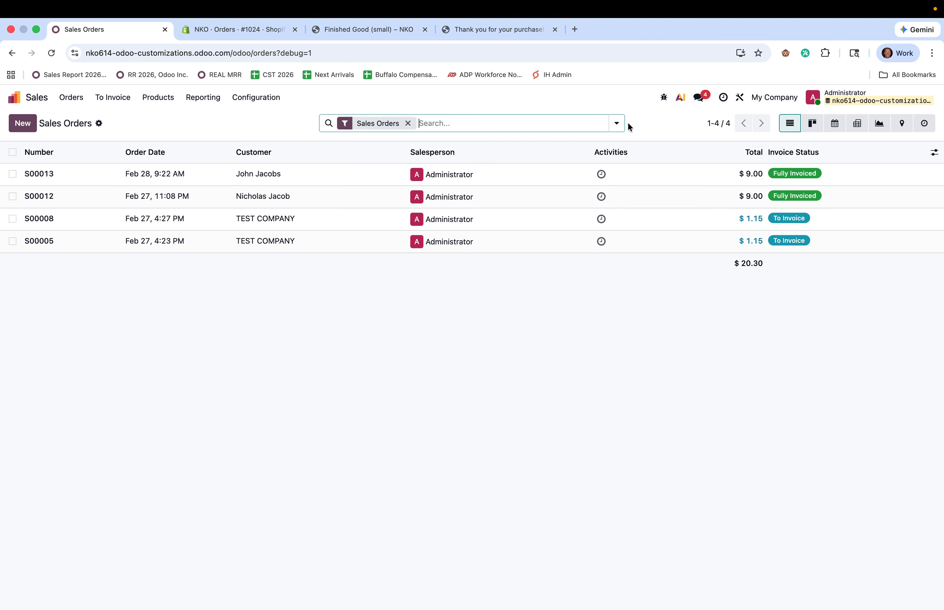
Open the Sales Analysis report as a pivot table
click(200, 104)
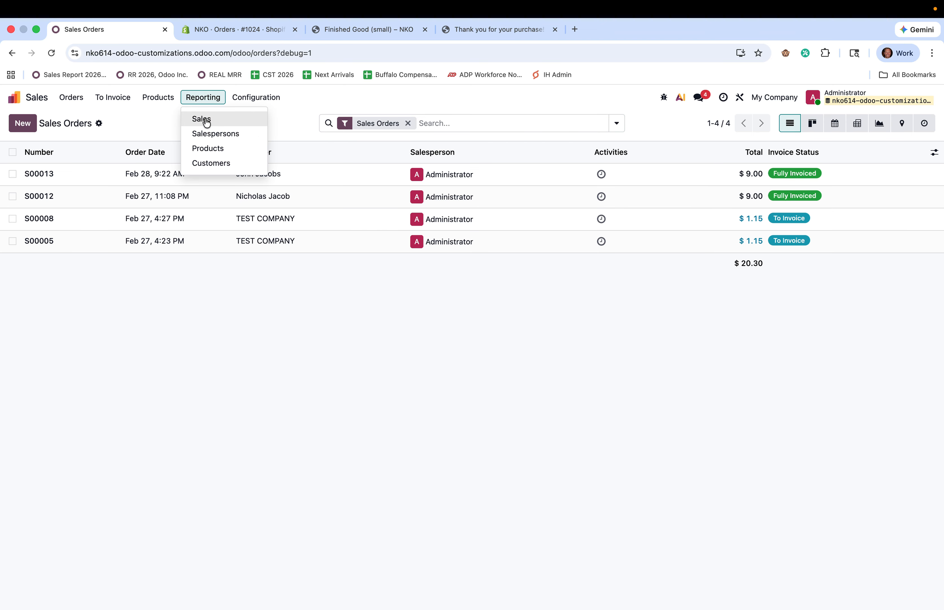
click(199, 118)
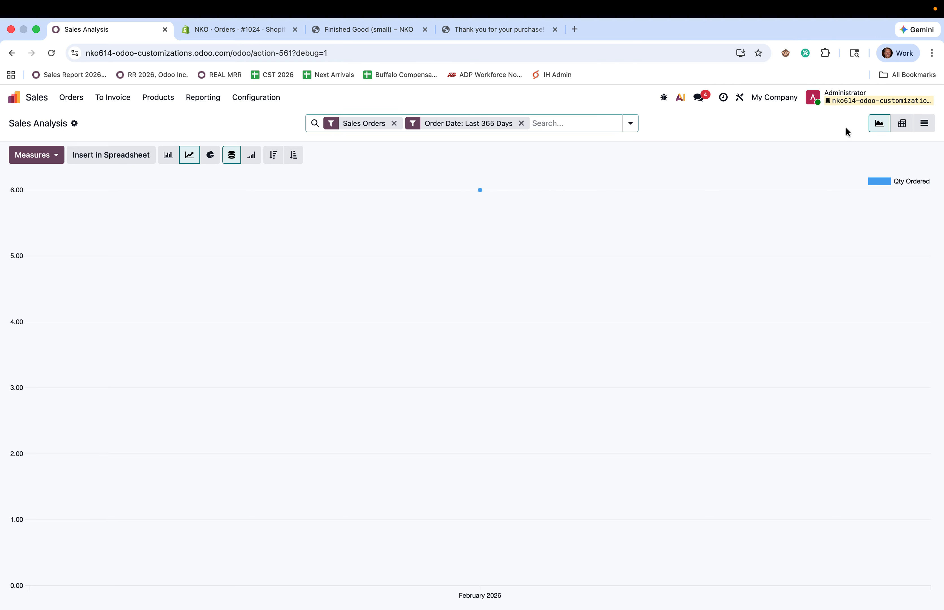
click(901, 123)
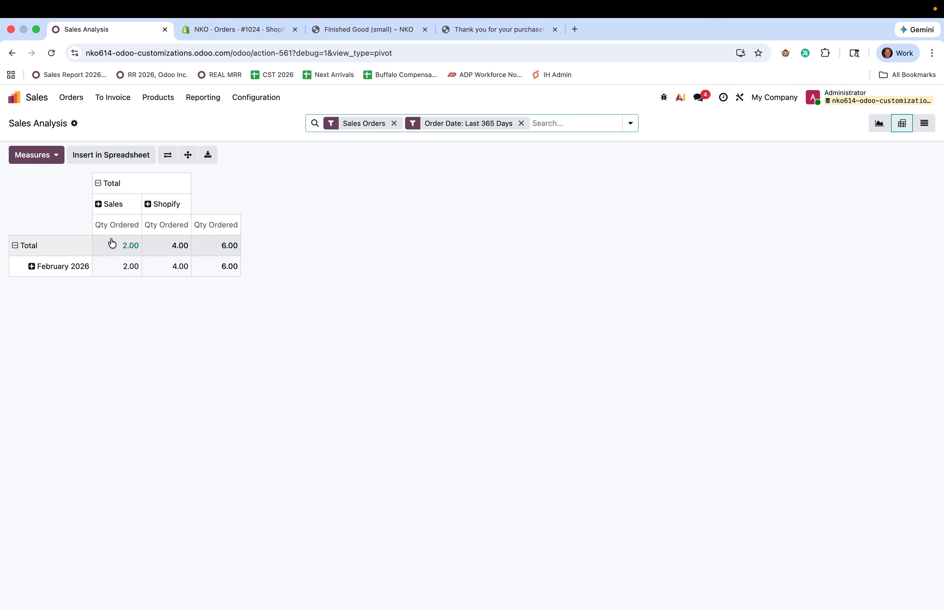
Split the Shopify column by Campaign, then by Source, then by Medium
click(153, 211)
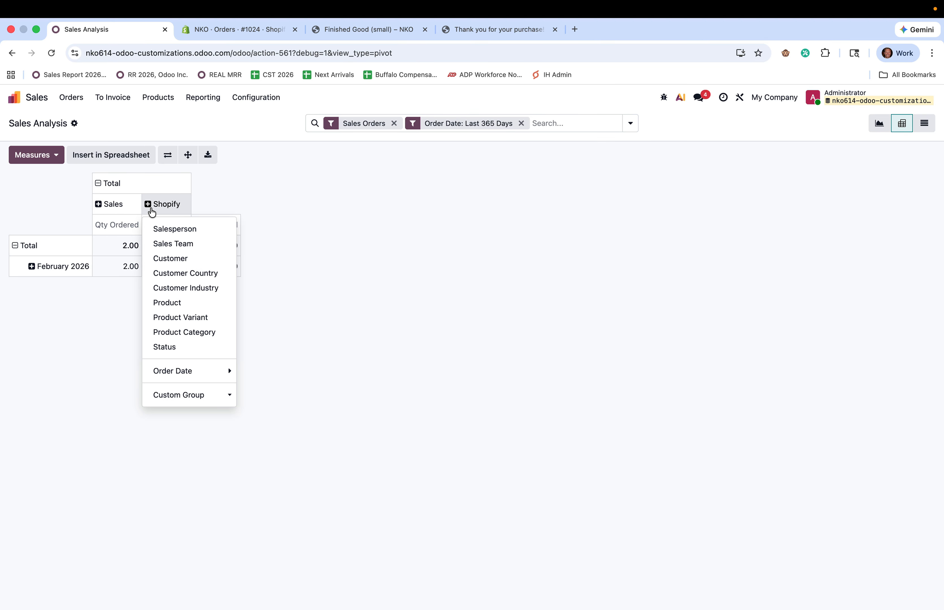
click(172, 394)
click(210, 408)
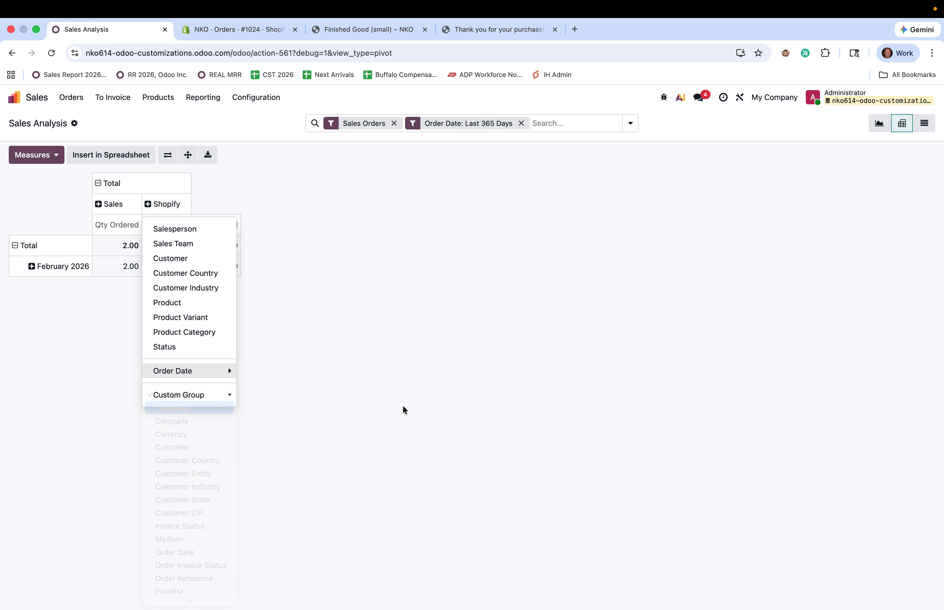
click(172, 229)
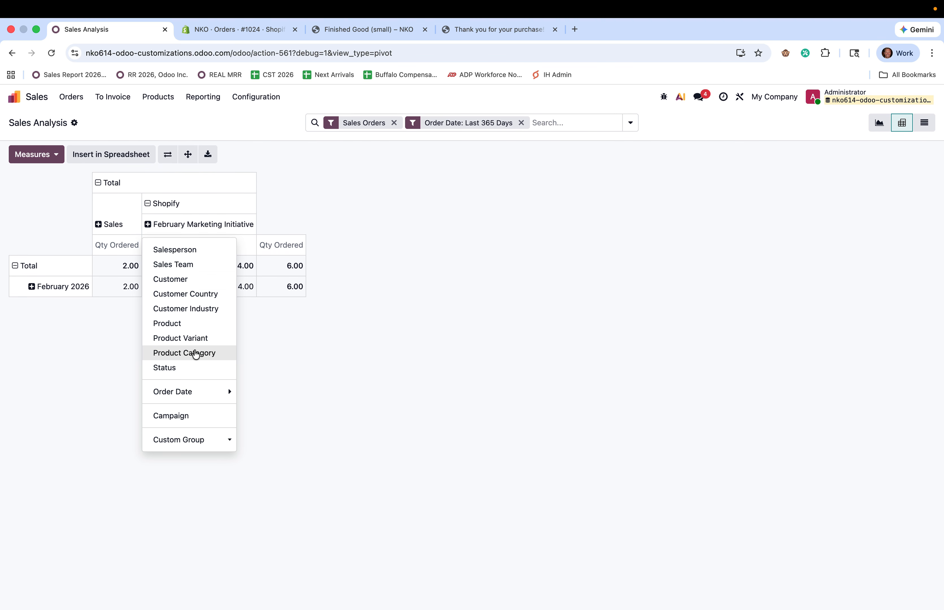
click(185, 440)
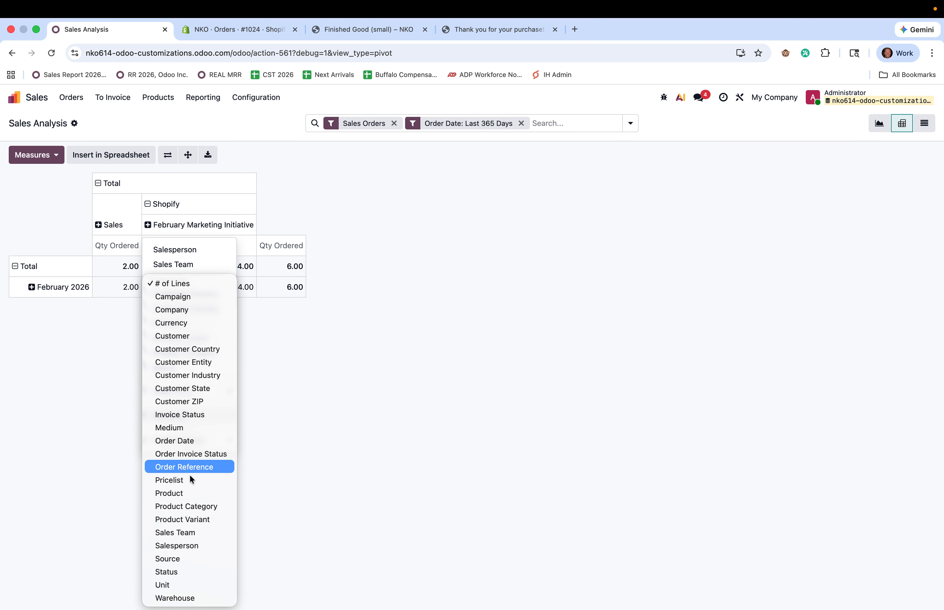
click(193, 559)
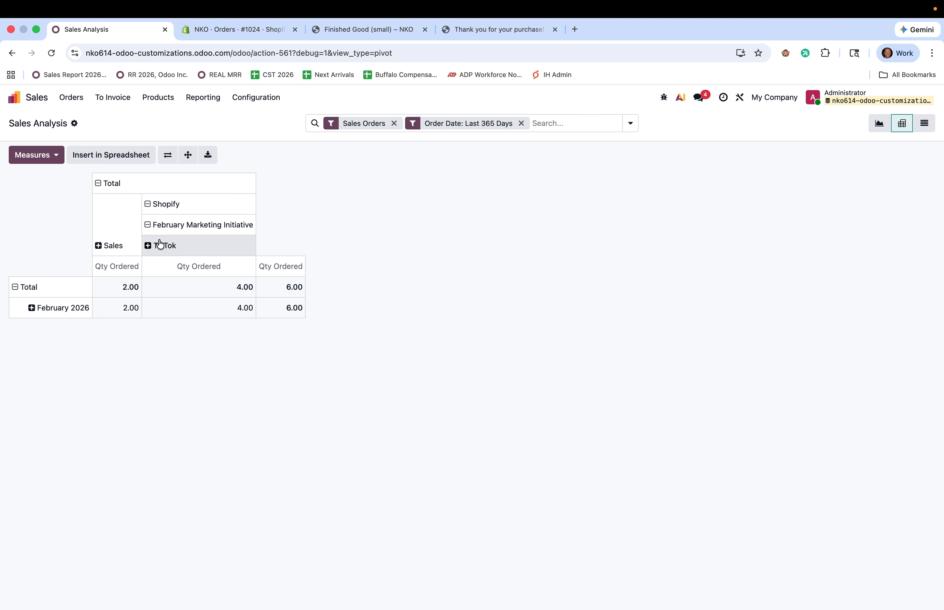
click(150, 230)
click(150, 230)
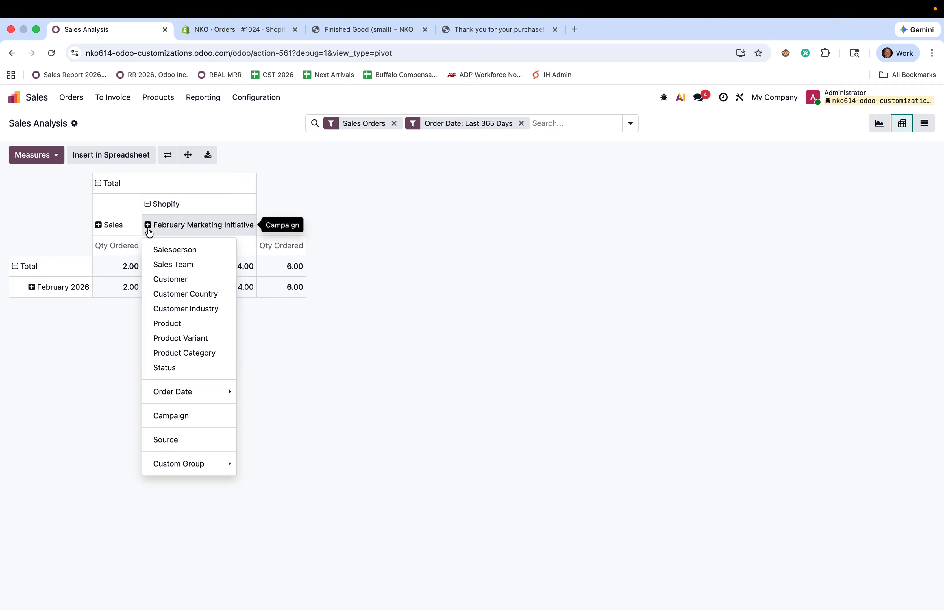
click(189, 464)
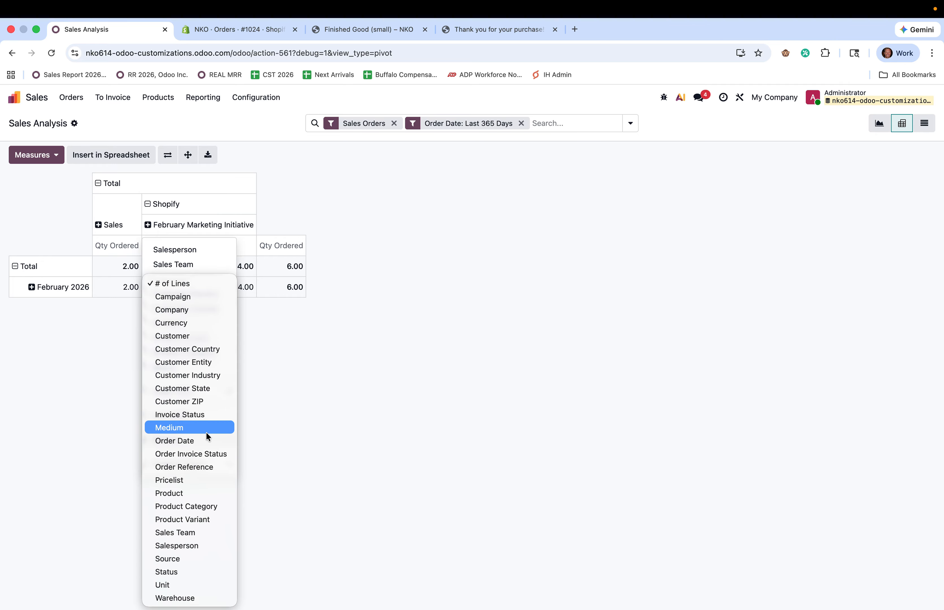
click(206, 430)
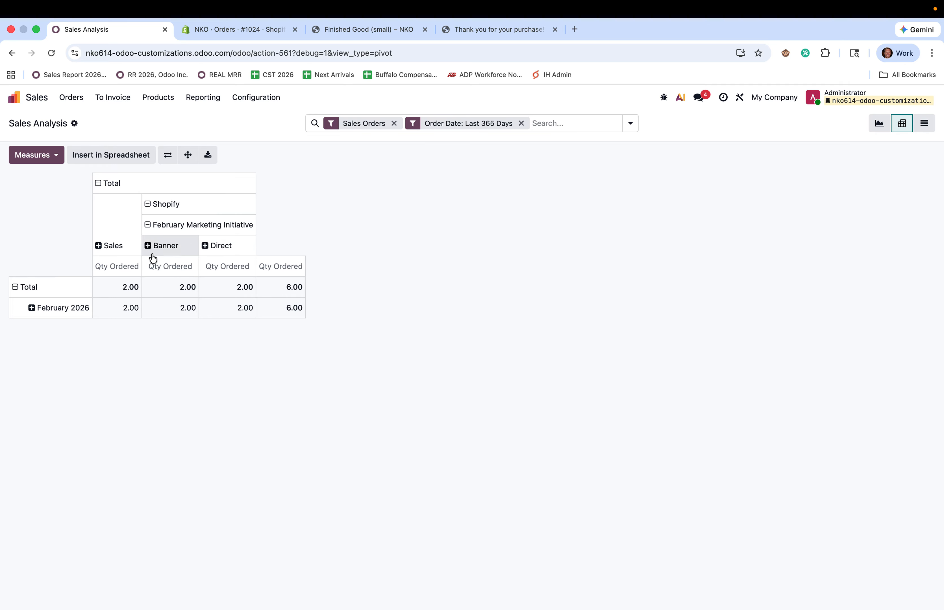
Explore the Direct and Banner breakdowns, then collapse Shopify and regroup it by Source
click(211, 247)
click(248, 462)
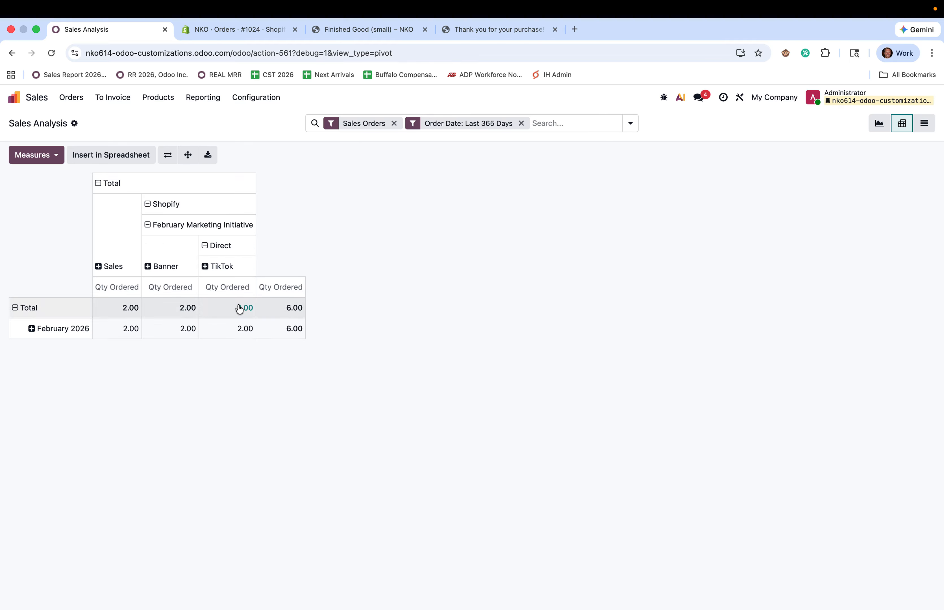
click(165, 266)
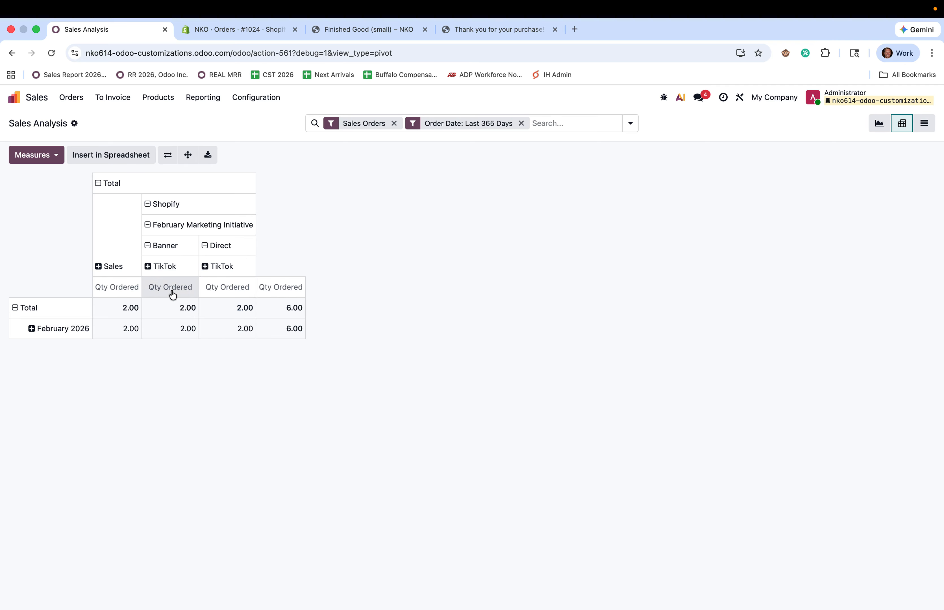
click(104, 270)
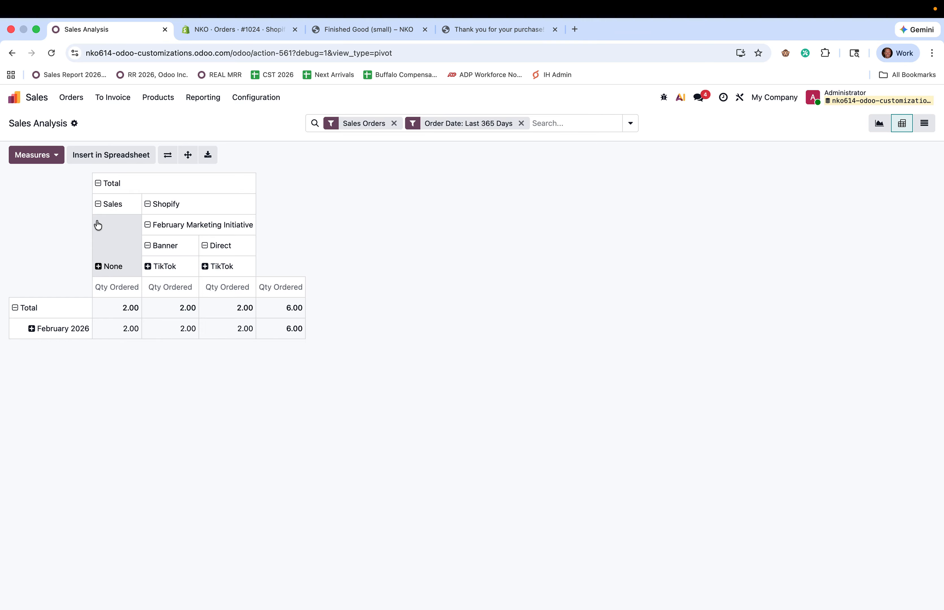
click(112, 205)
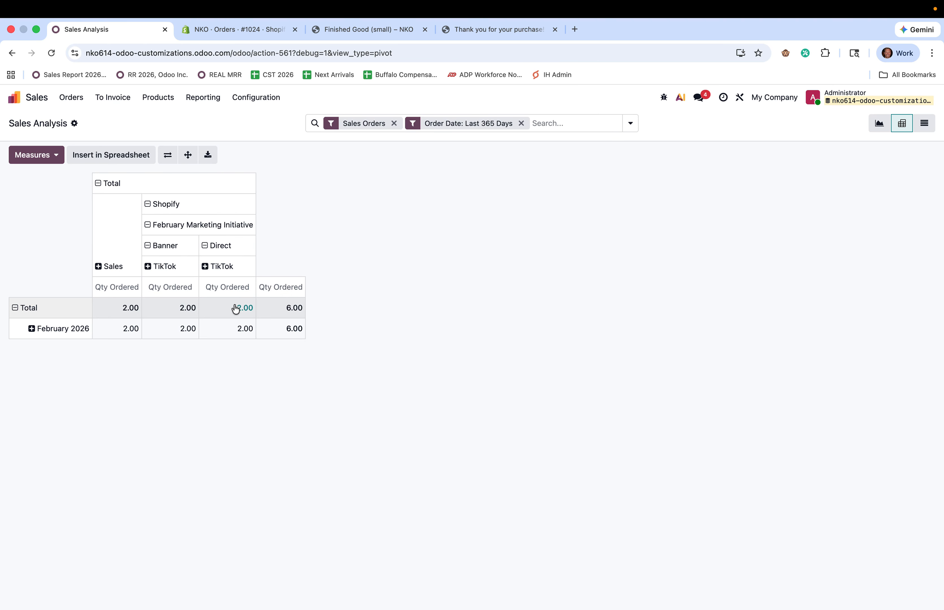
click(147, 212)
click(158, 210)
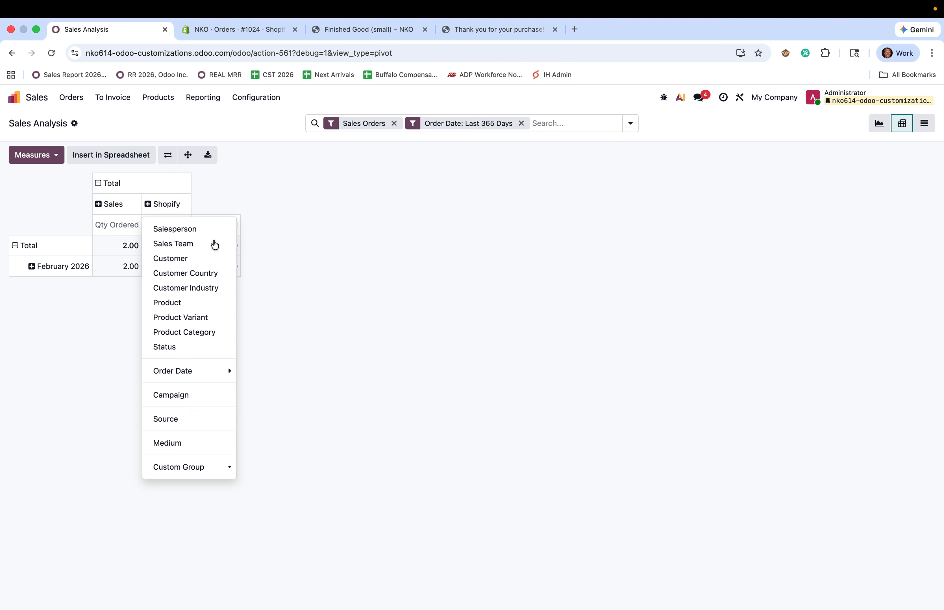
click(208, 423)
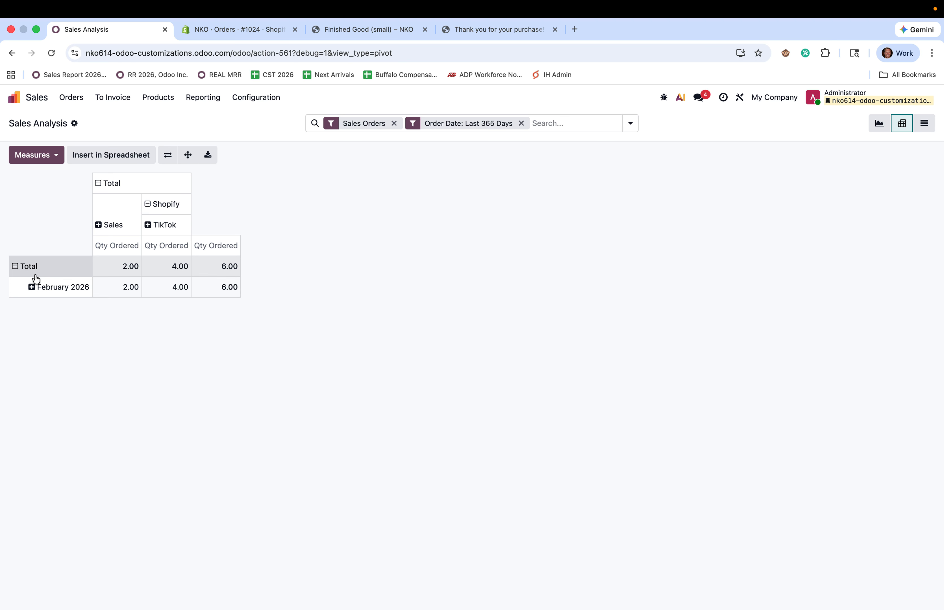
Add Qty Delivered and Total as pivot measures
click(42, 153)
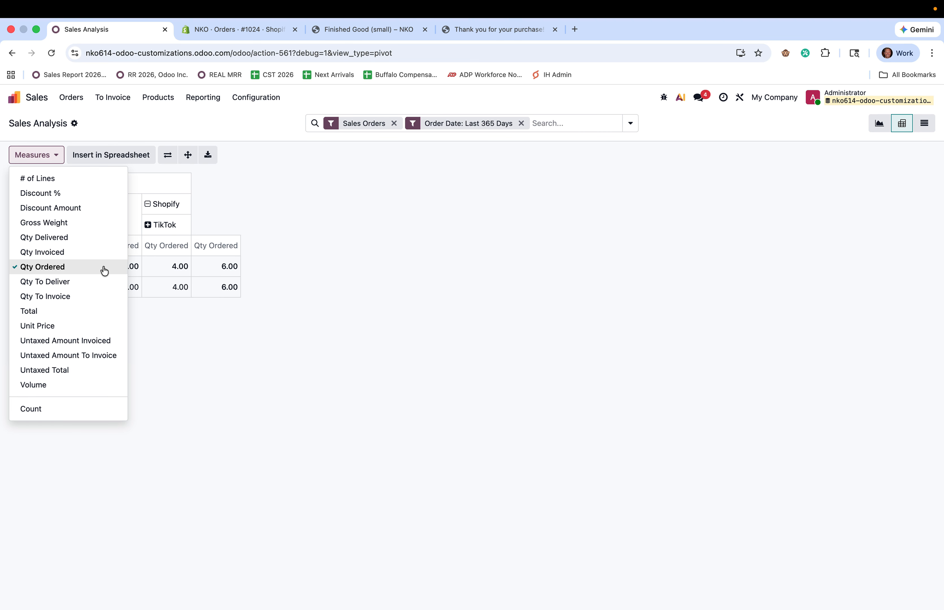
click(97, 238)
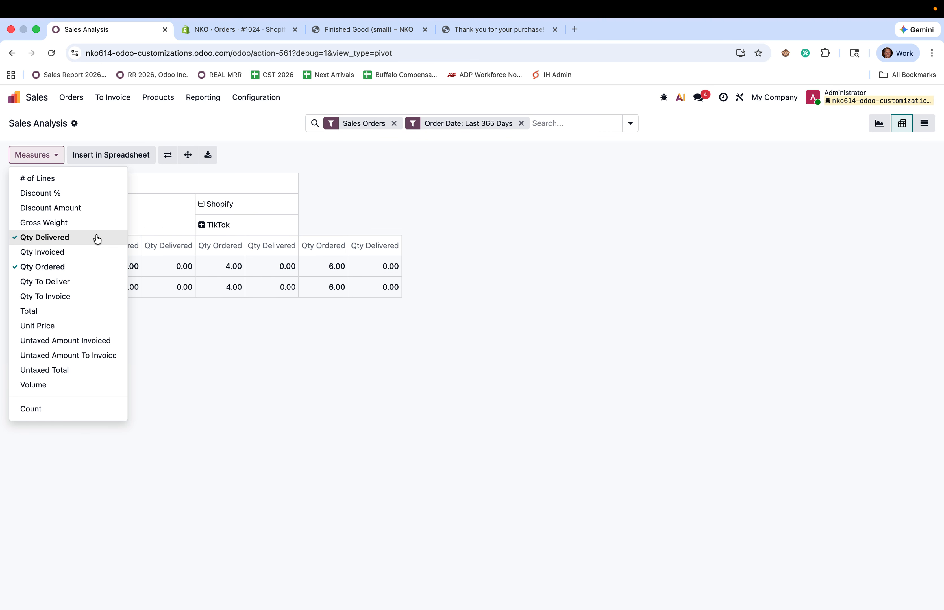
click(90, 312)
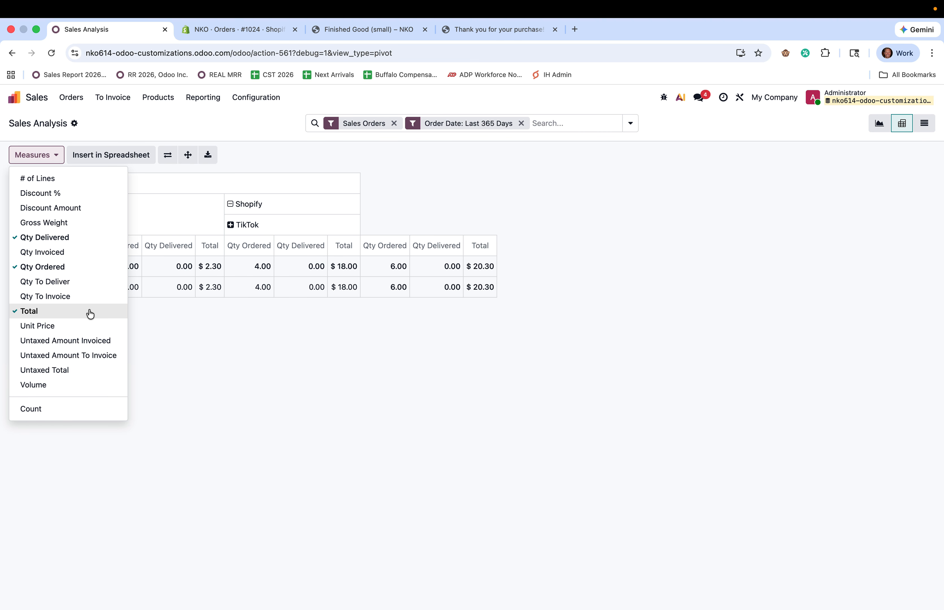
click(327, 394)
Break the February 2026 row down by Order Date day
click(32, 291)
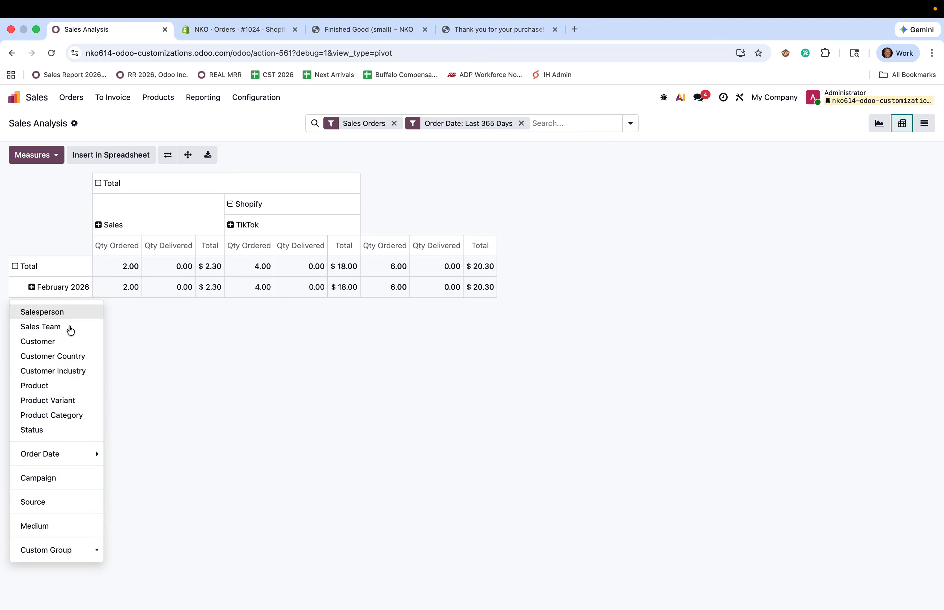
mouse_move(133, 464)
click(131, 514)
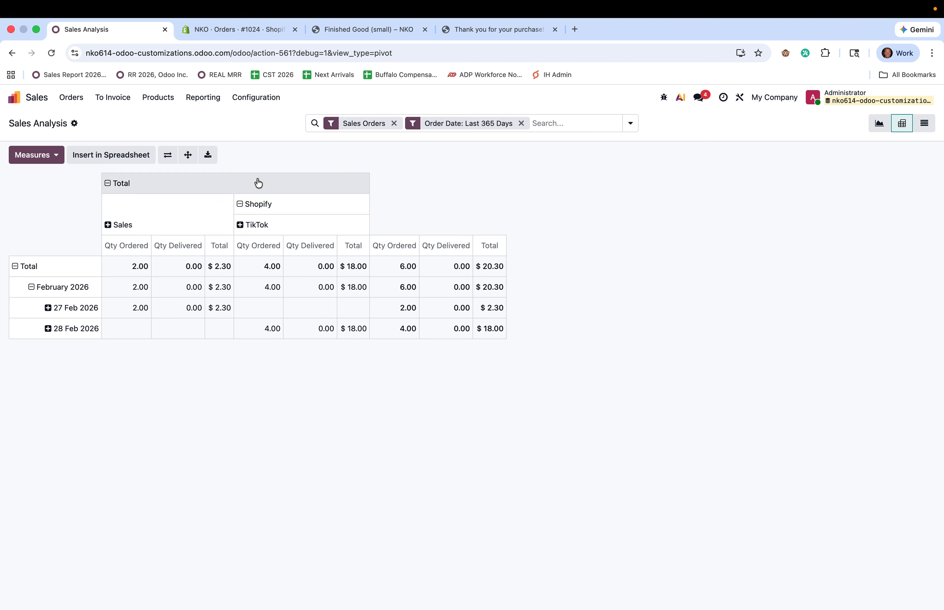
Insert the sales pivot into a new blank dashboard named Shopify Reporting, filed under the Sales group
click(118, 155)
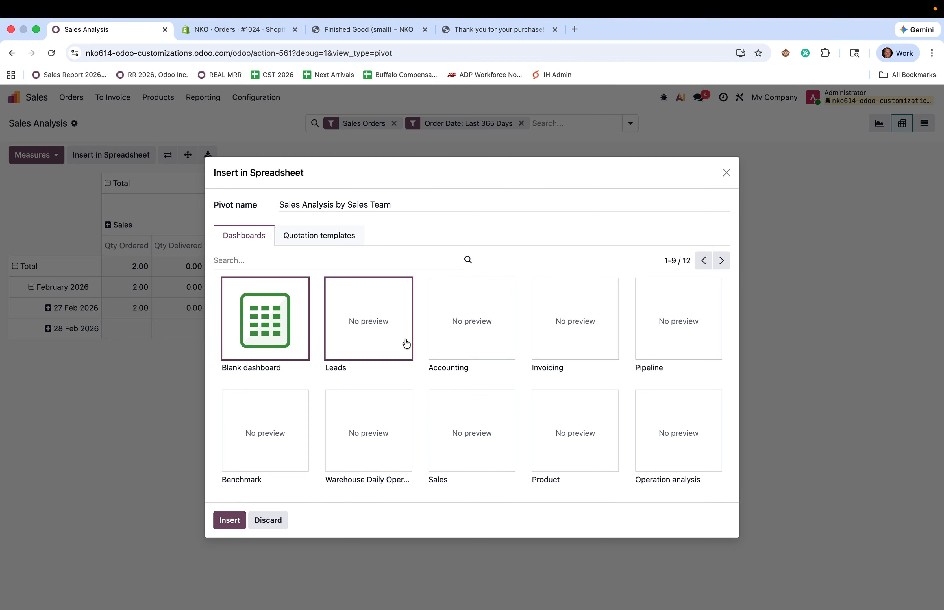
click(227, 523)
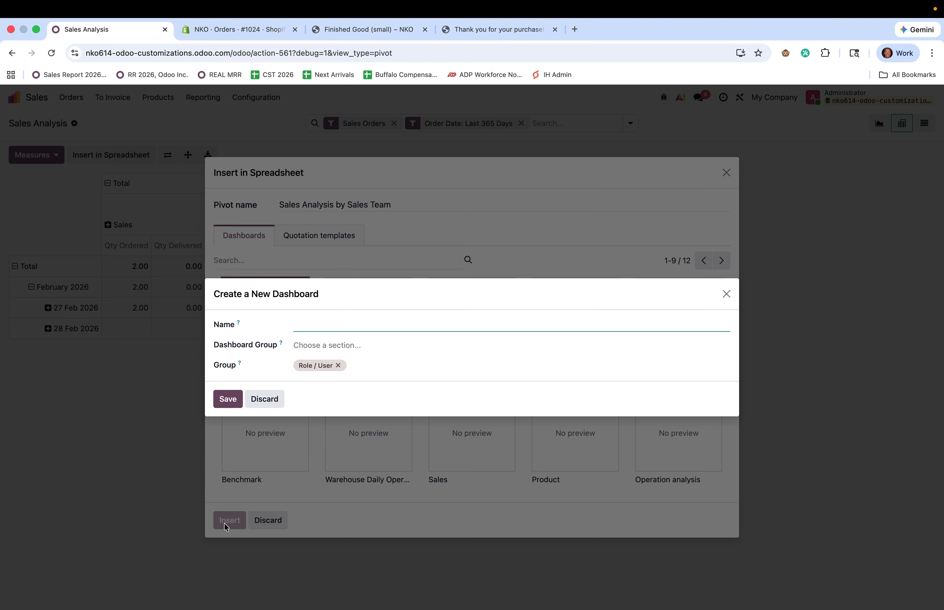
text(Shopu)
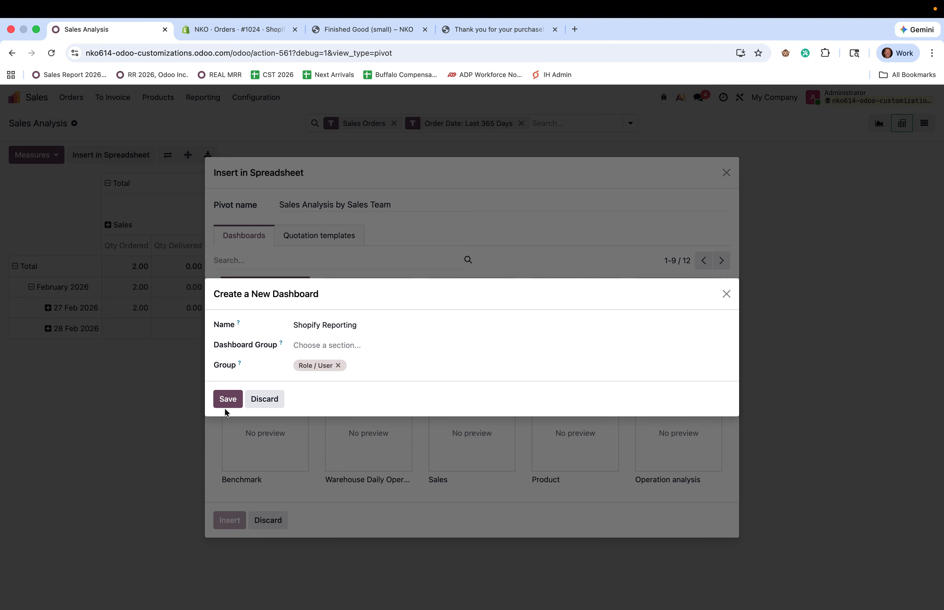
click(229, 400)
click(320, 344)
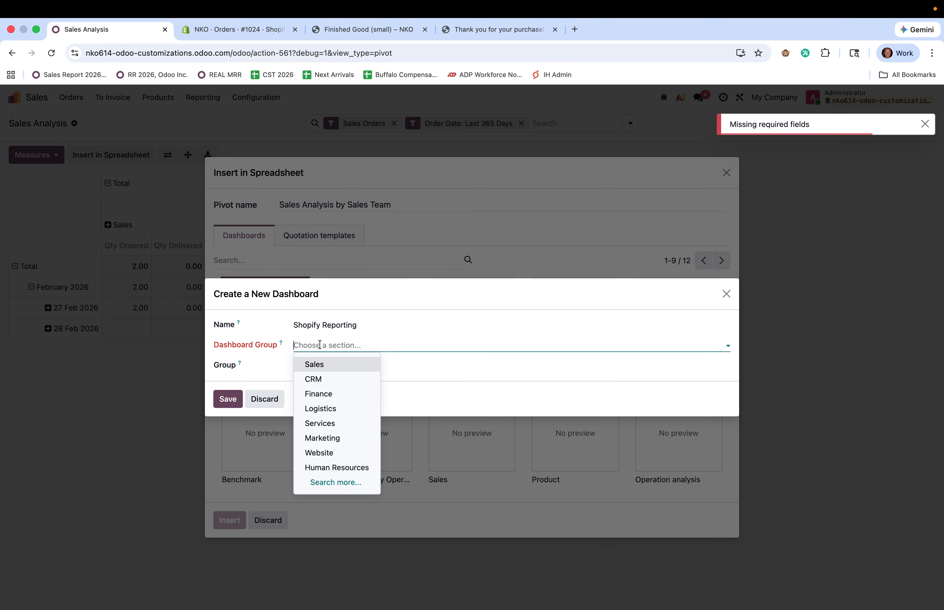
click(322, 364)
click(237, 403)
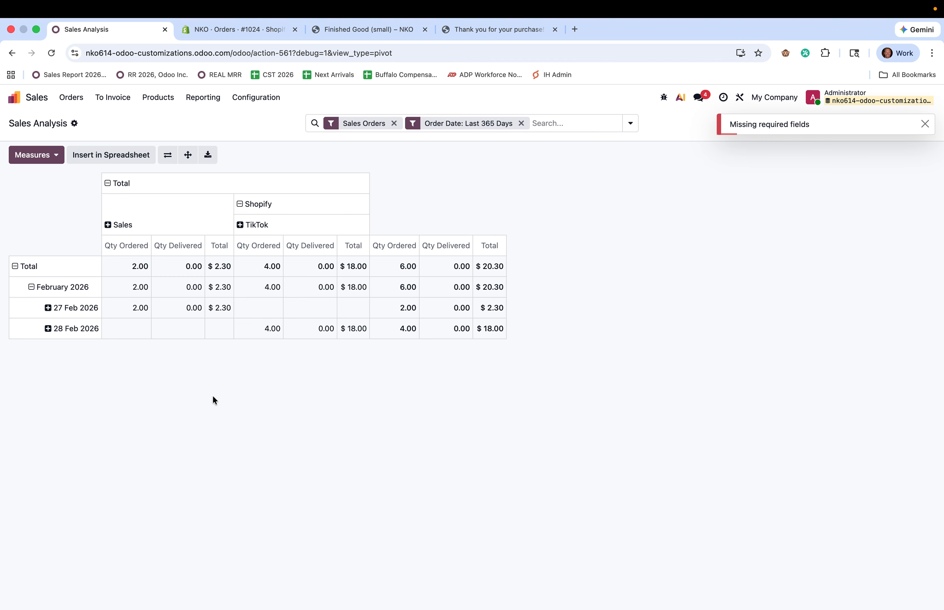
click(145, 305)
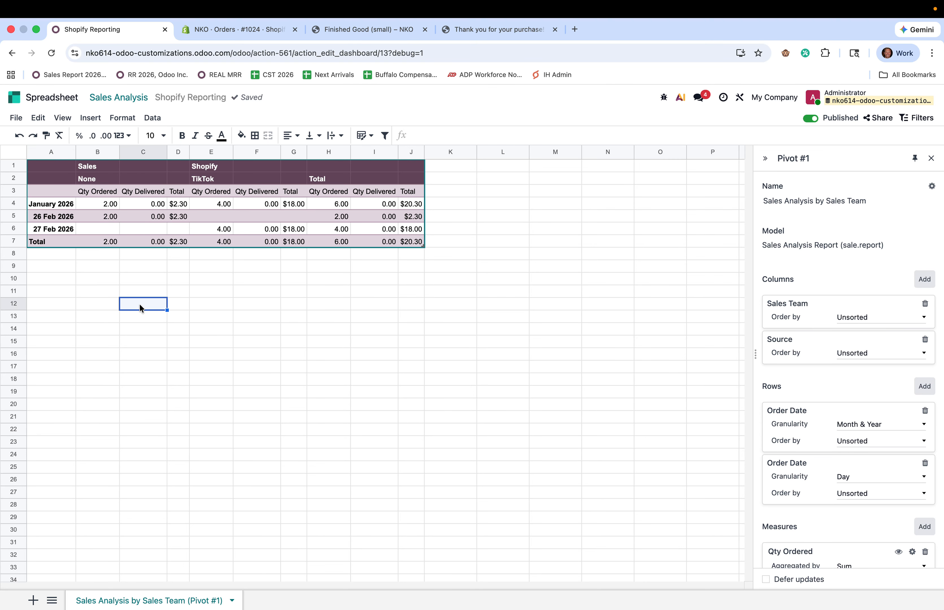
Enter =AVERAGE(G4:G7) in C12 to average the TikTok totals, giving $18.00
text(=)
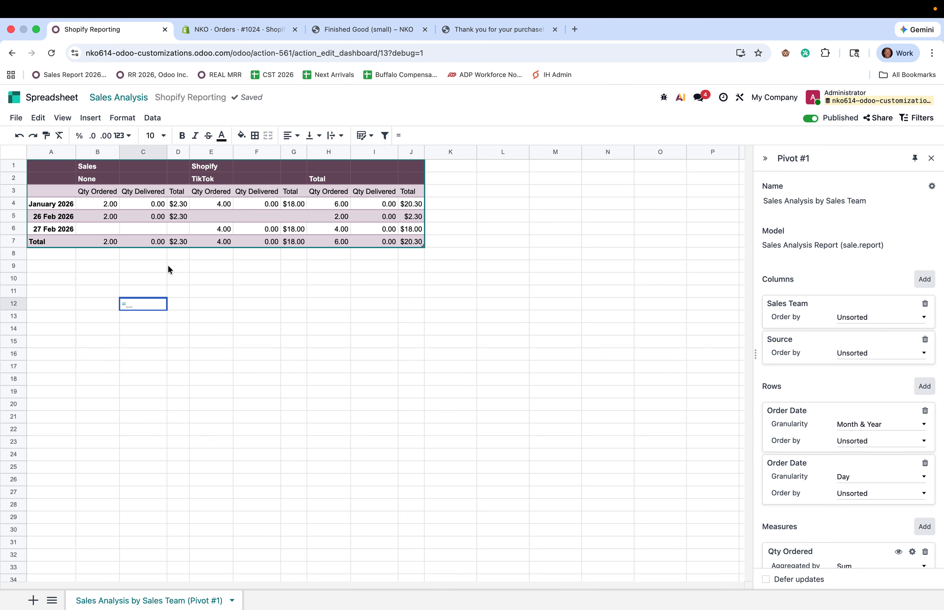
text(av)
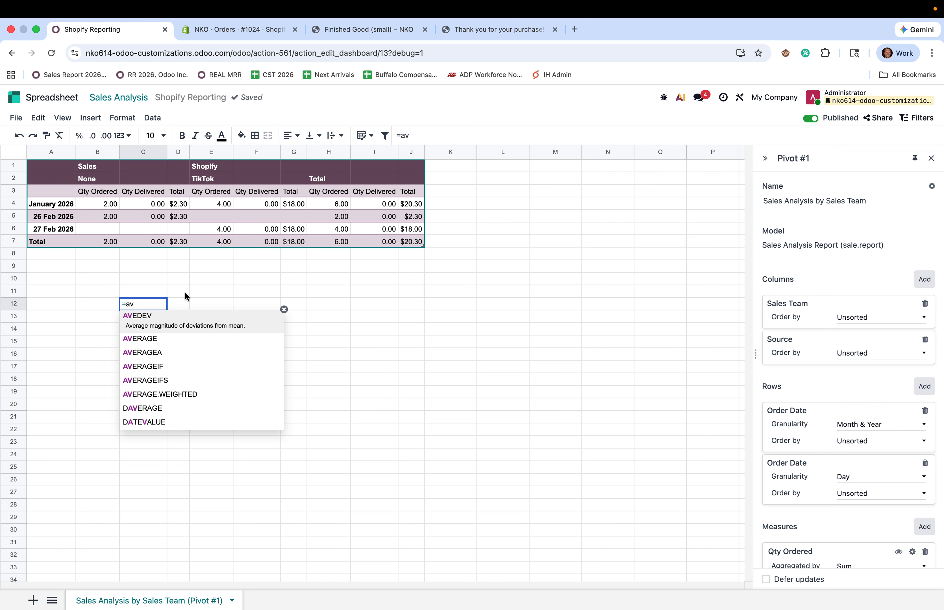
key(BackSpace)
key(BackSpace)
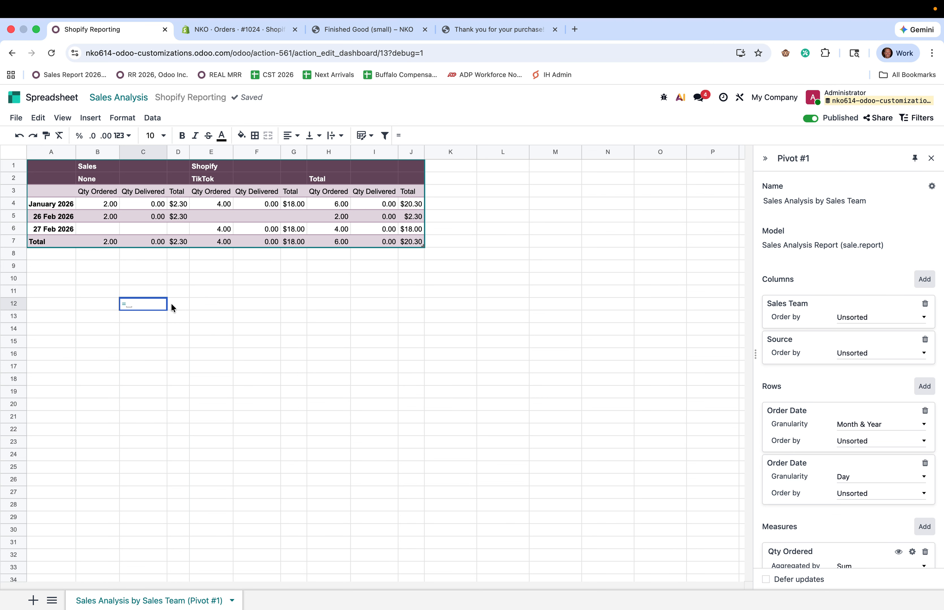
text(a)
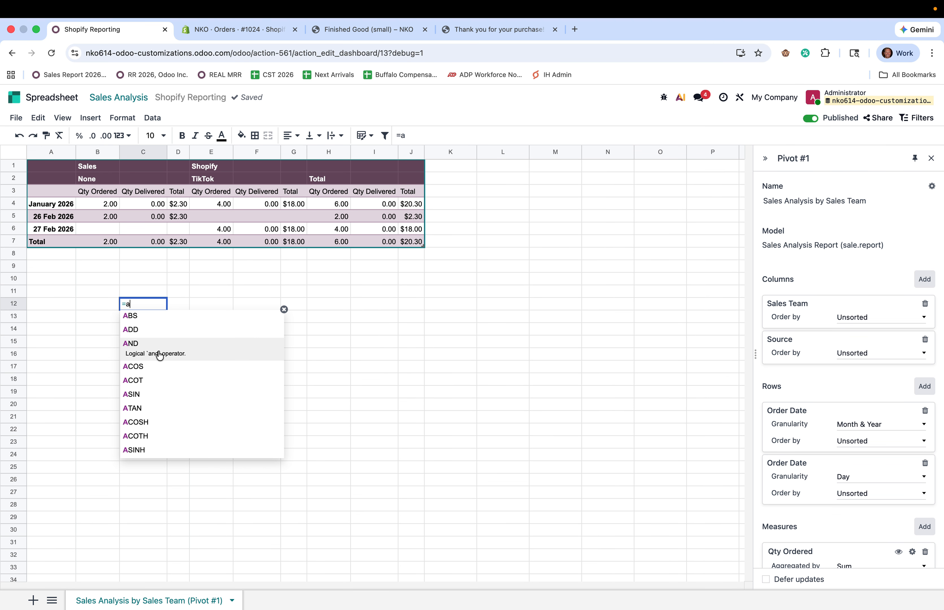
text(ver)
key(Tab)
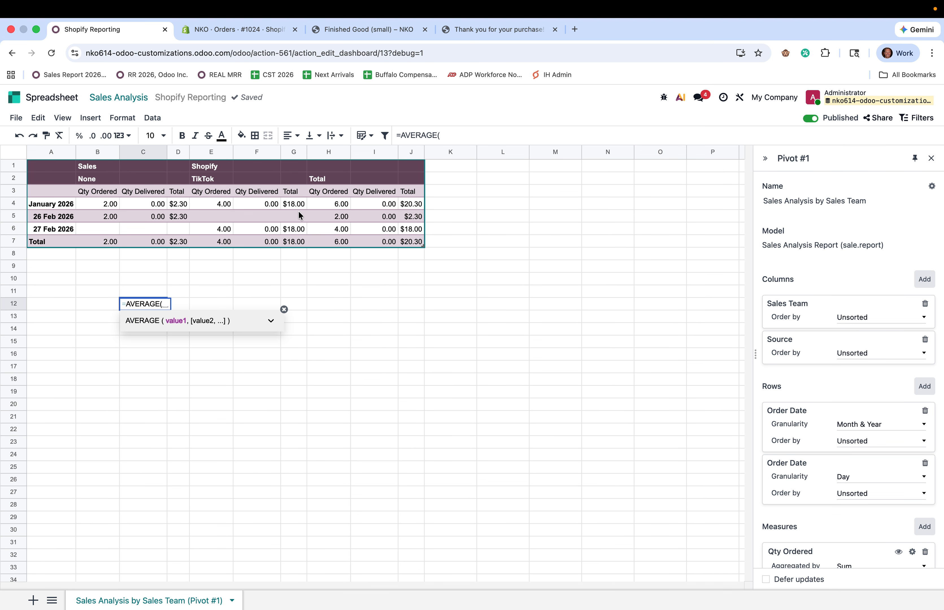
drag(293, 204, 294, 238)
key(Return)
Label B12 'Avera Sale P' and widen column B to fit it
key(Up)
key(Left)
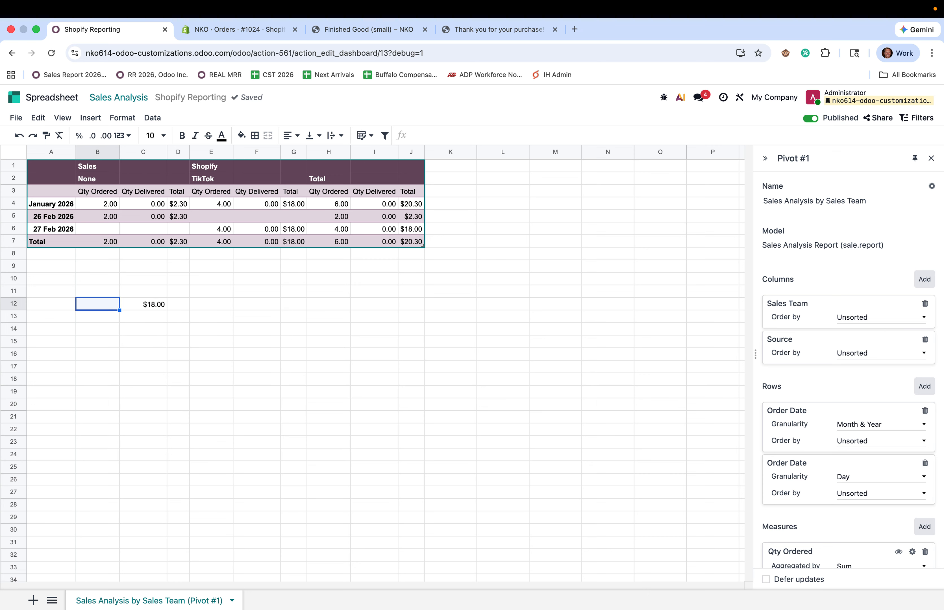
text(Avera Sa)
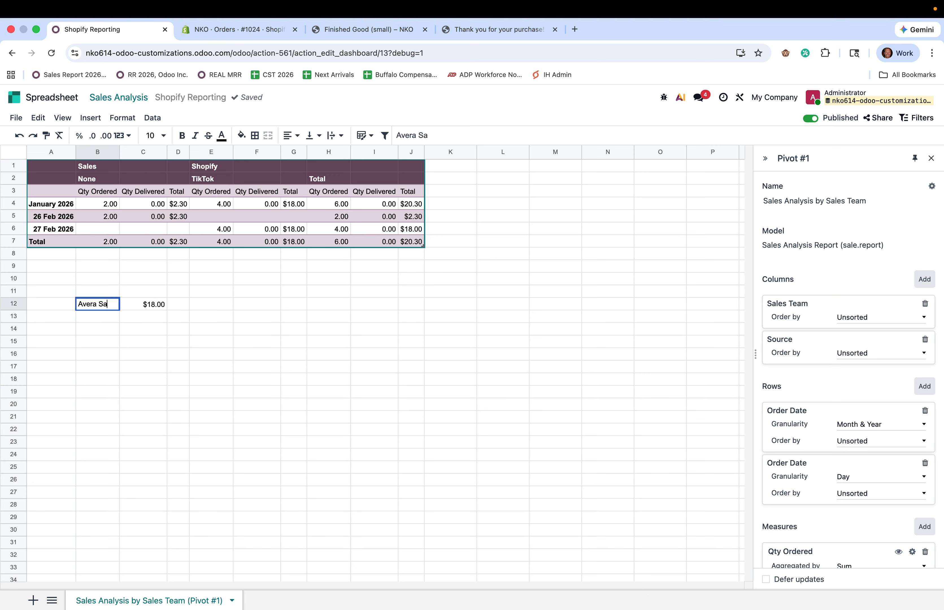
text(le P)
key(Return)
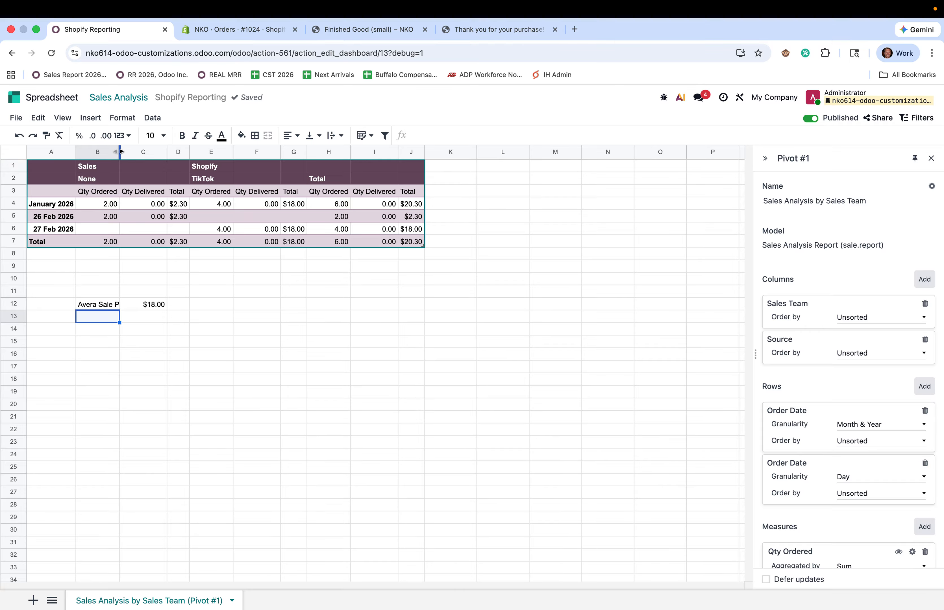
drag(120, 151, 164, 152)
click(277, 369)
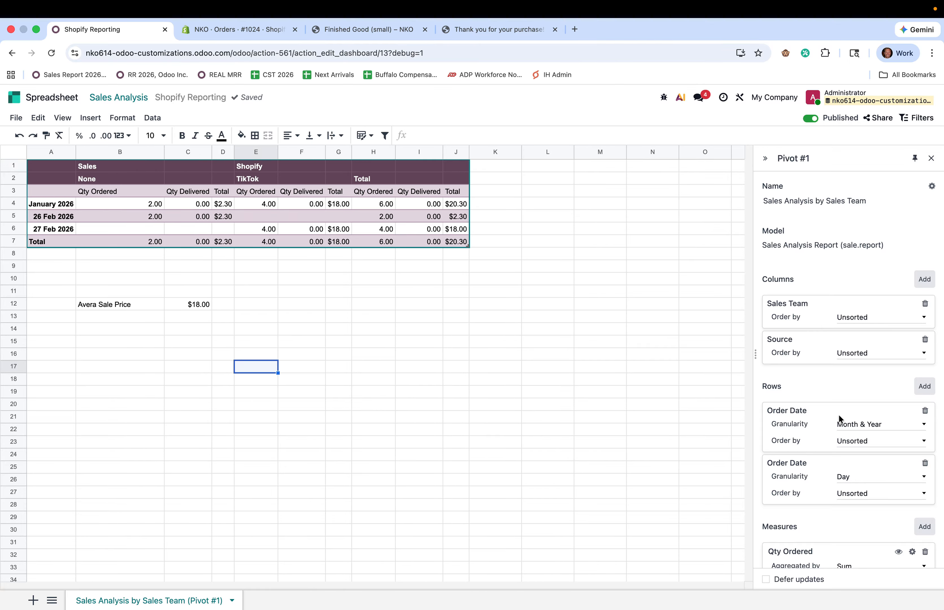
scroll(868, 249, down, 6)
scroll(851, 269, up, 6)
click(120, 98)
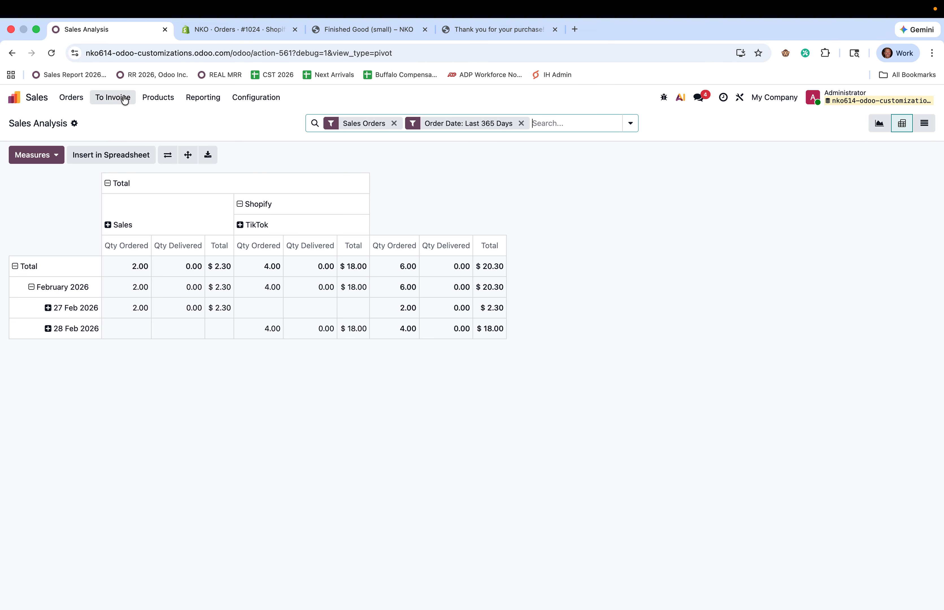
Open the existing Finished Good (small) tracked link and select its Shopify target URL to copy
click(38, 100)
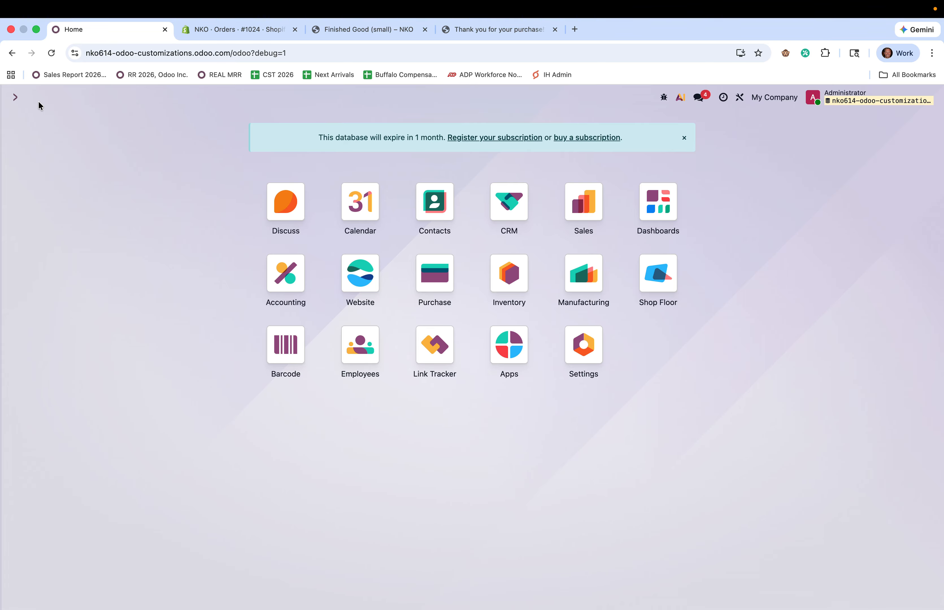
text(link)
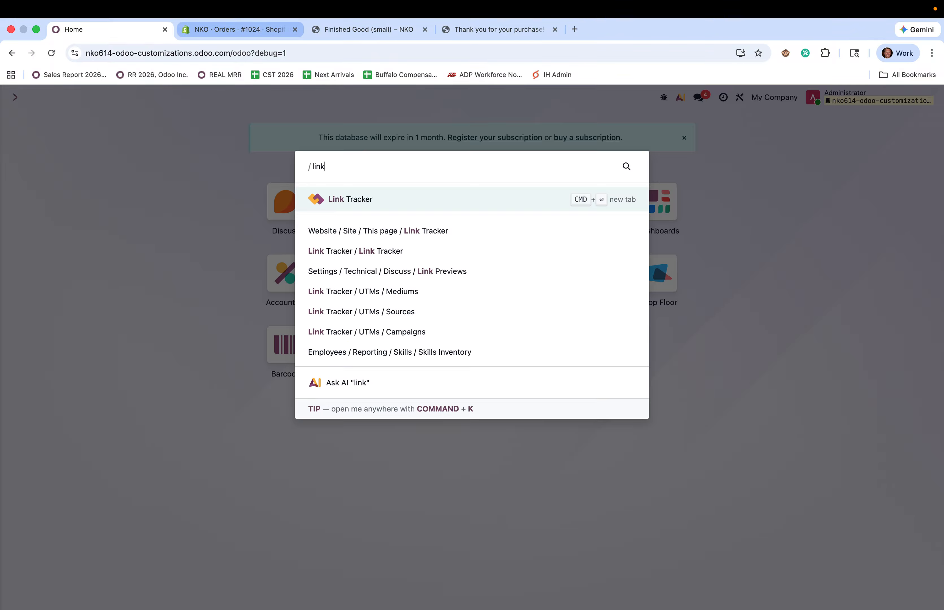
key(Return)
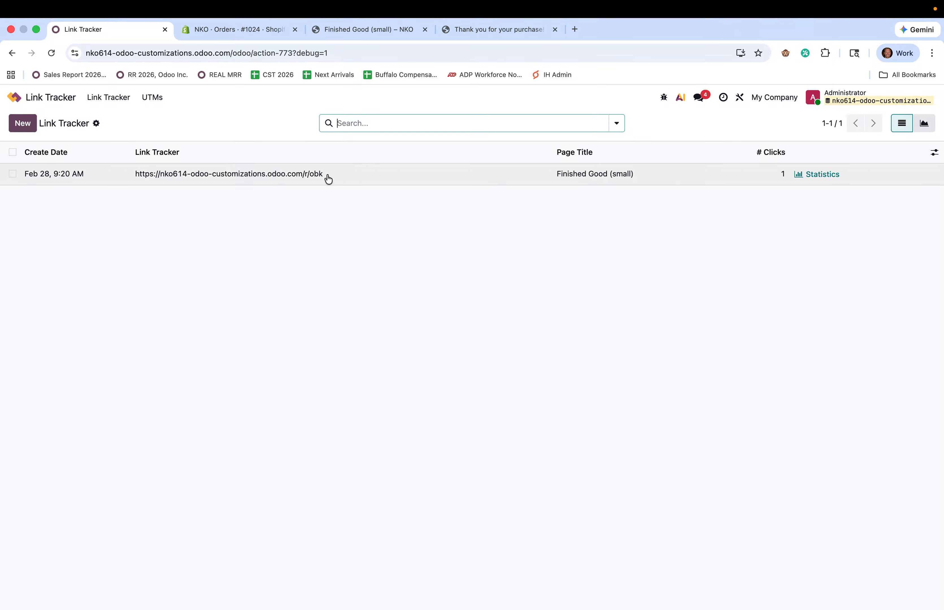
drag(328, 178, 145, 181)
click(134, 176)
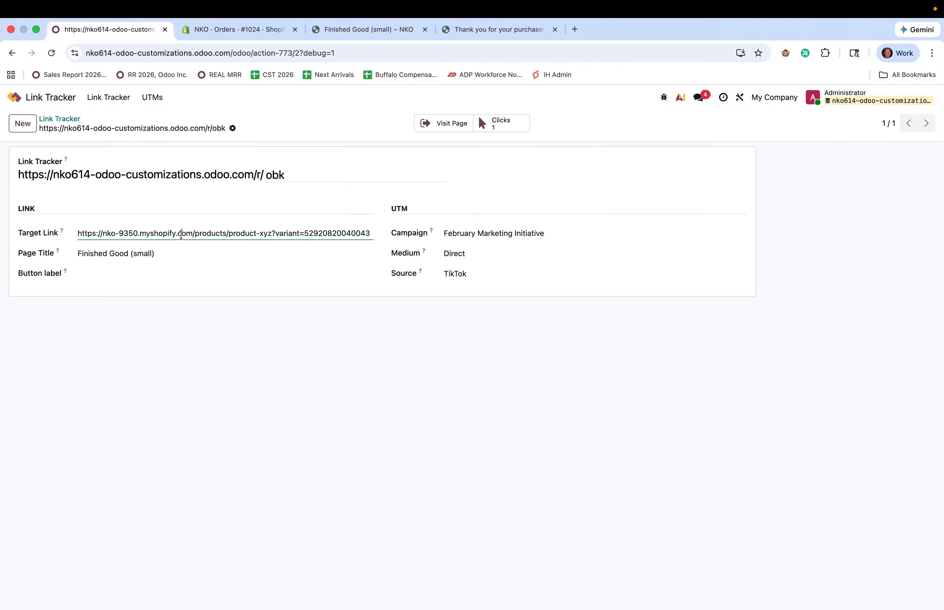
triple_click(181, 234)
key(super+c)
Start a new tracked link with the pasted Shopify product URL and a new March Marketing Initiative campaign
click(64, 119)
click(23, 124)
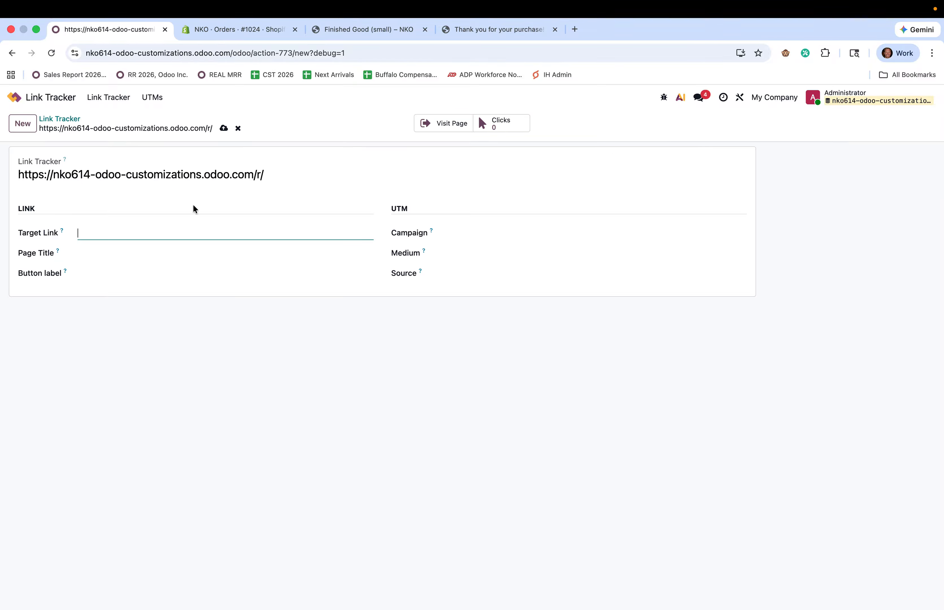
key(super+v)
click(499, 232)
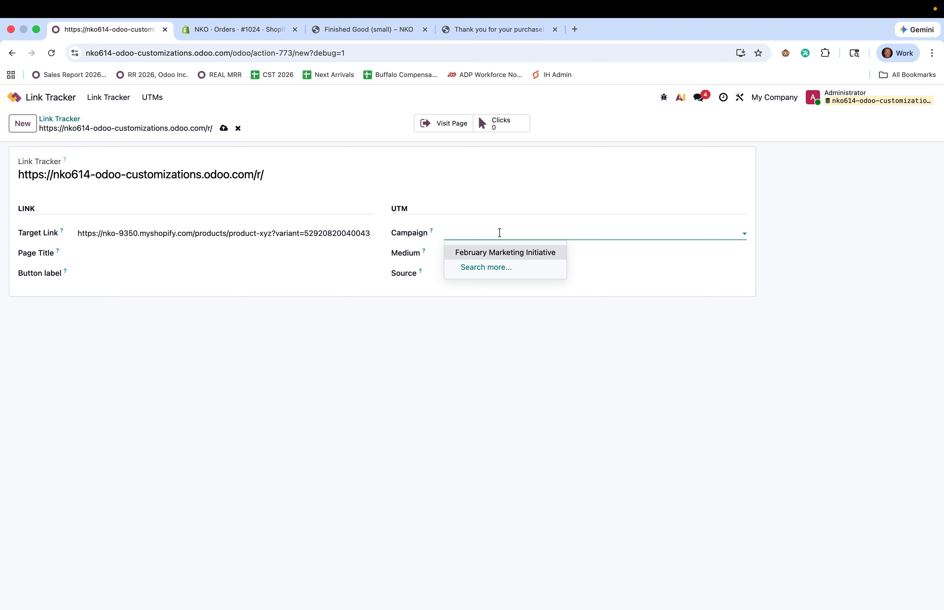
text(Mar)
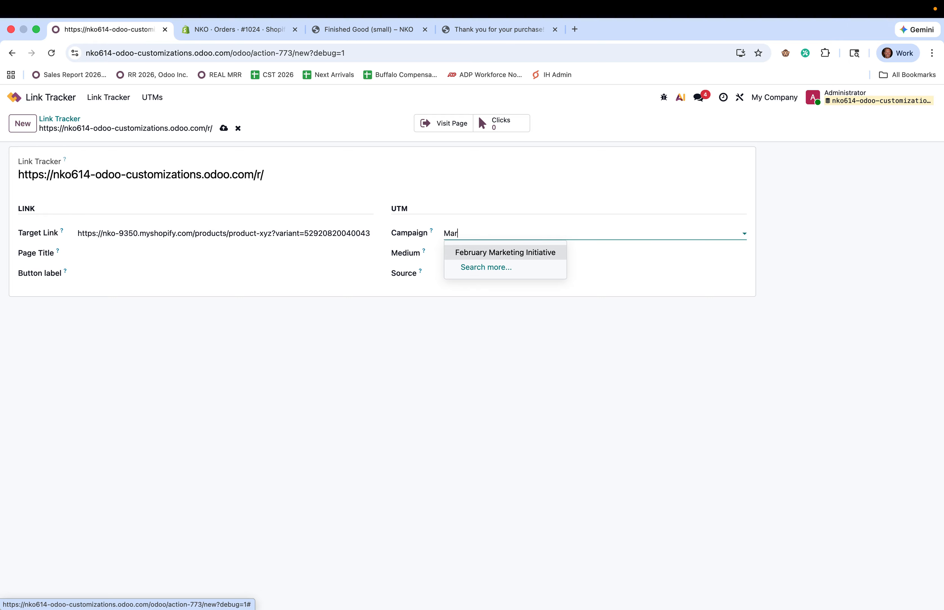
text(ch Marketing Initi)
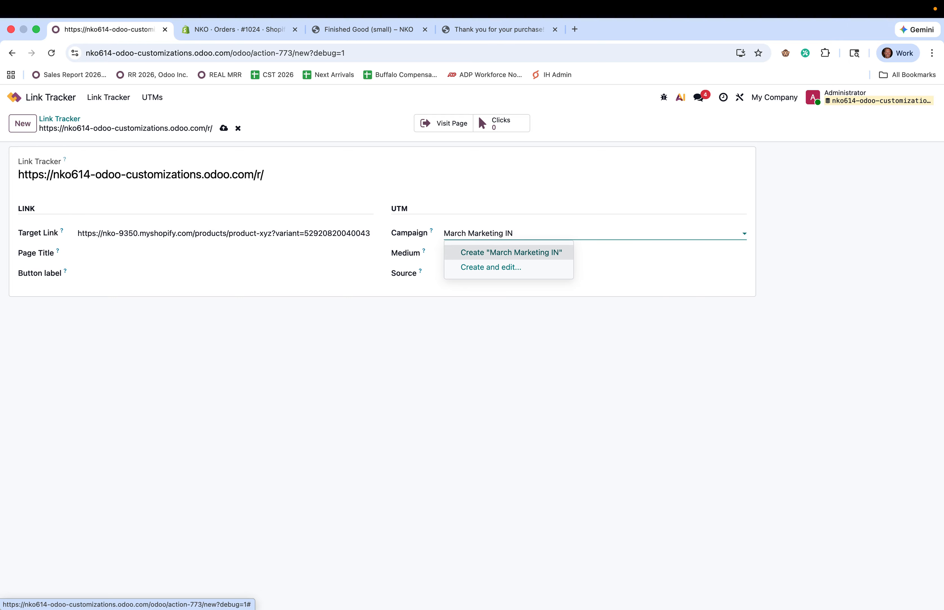
text(ative)
click(525, 252)
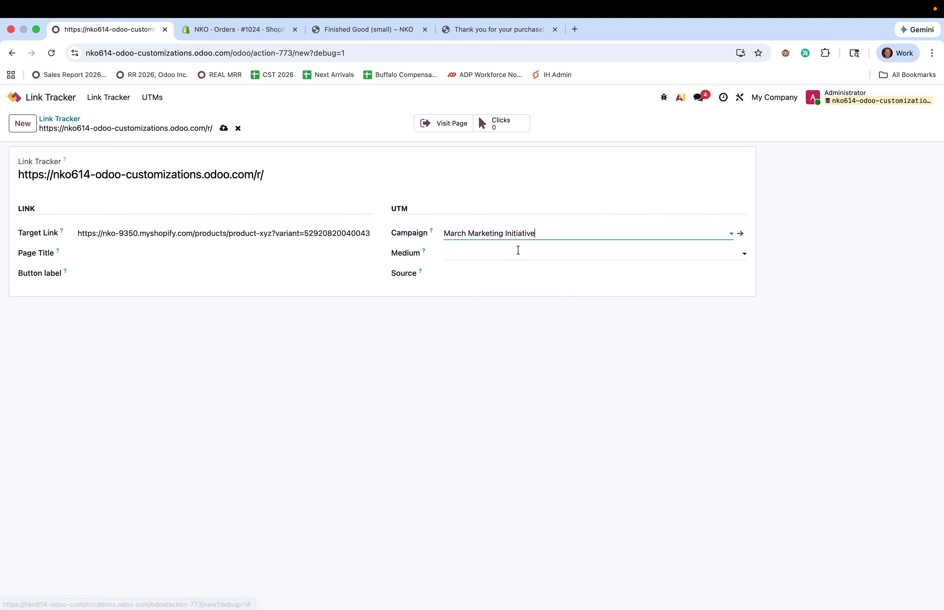
Set medium Google Adwords, create source Google, and save the tracked link
click(512, 256)
click(519, 331)
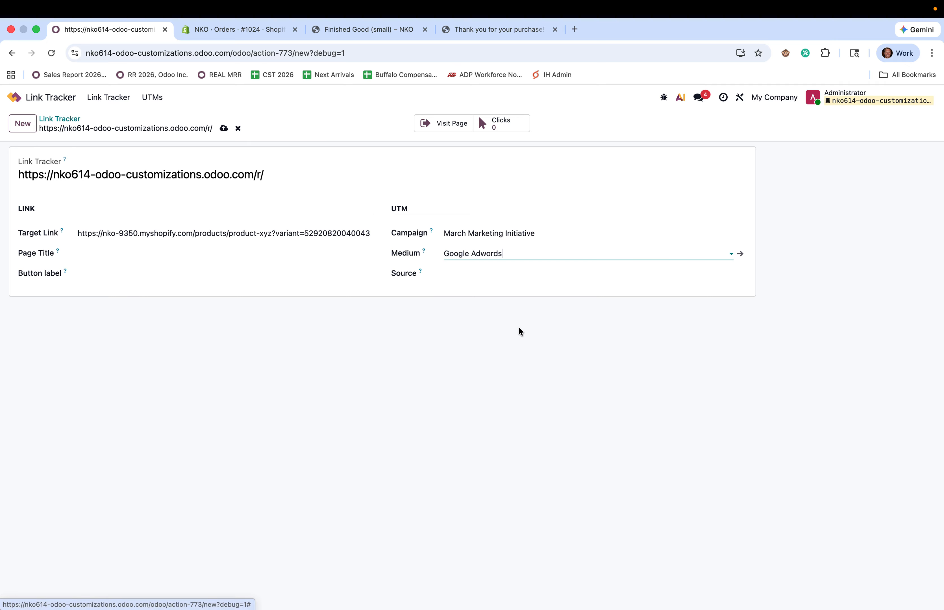
click(489, 275)
text(Google)
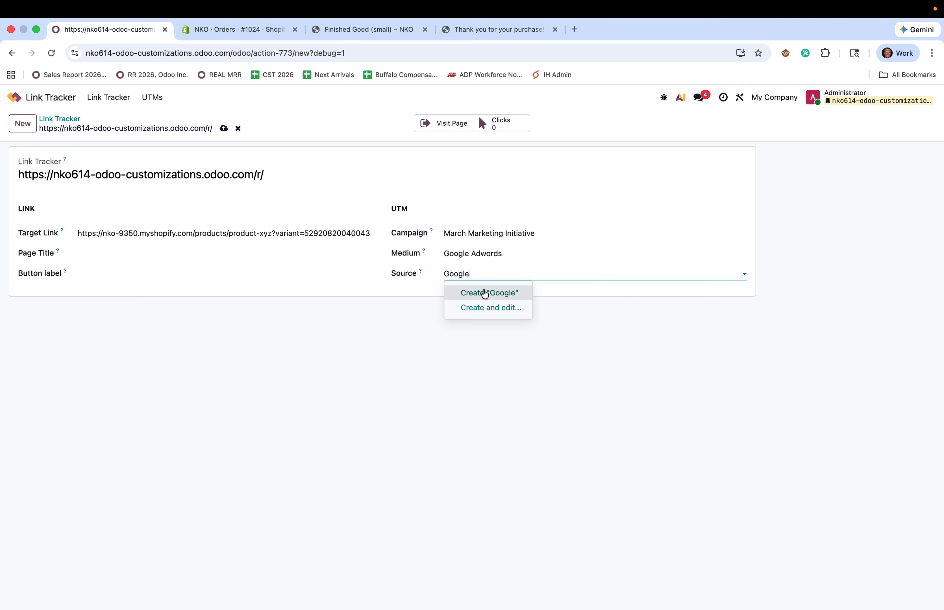
click(484, 294)
click(224, 128)
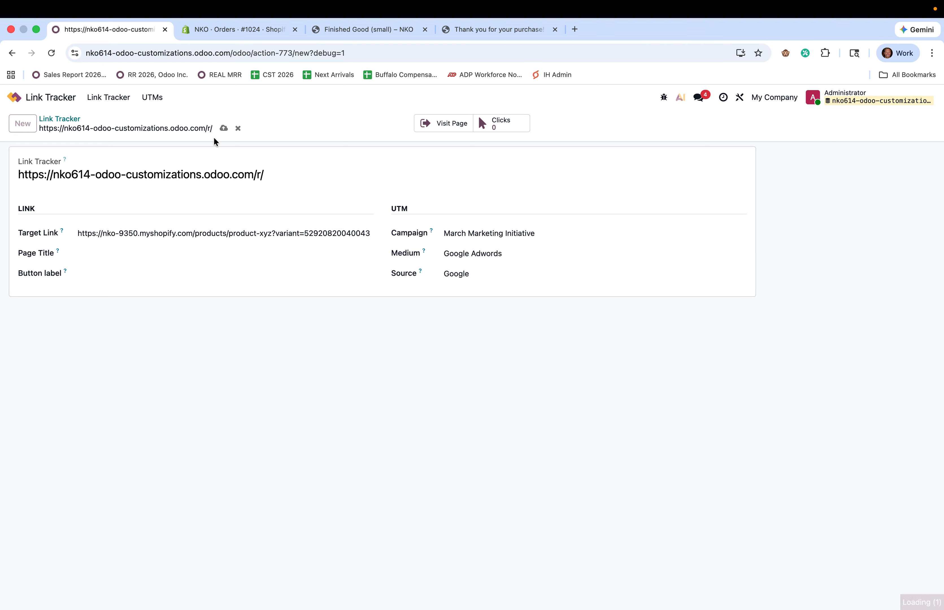
Select the new /r/Mer tracked link's full URL from the Link Tracker list
click(63, 118)
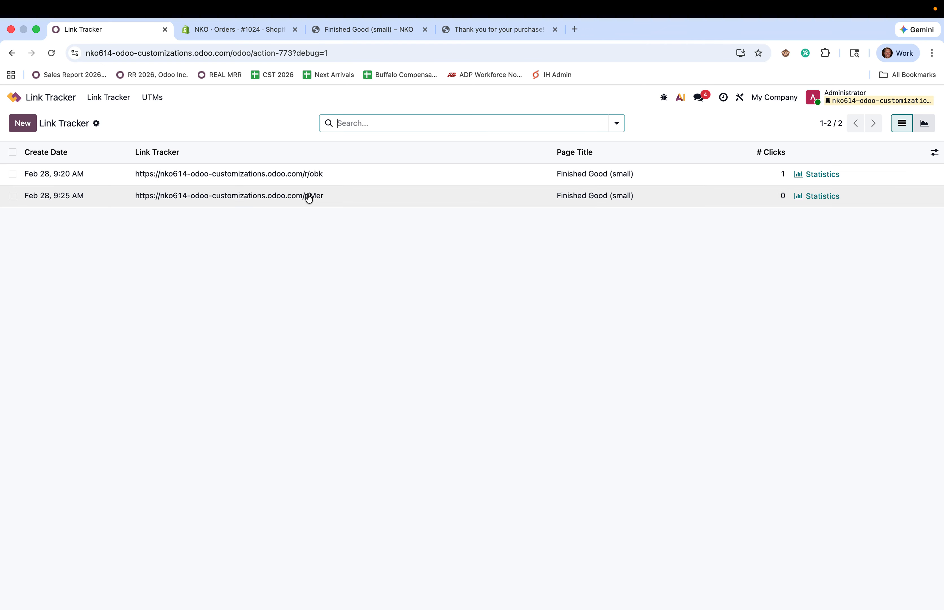
drag(324, 196, 128, 204)
click(246, 281)
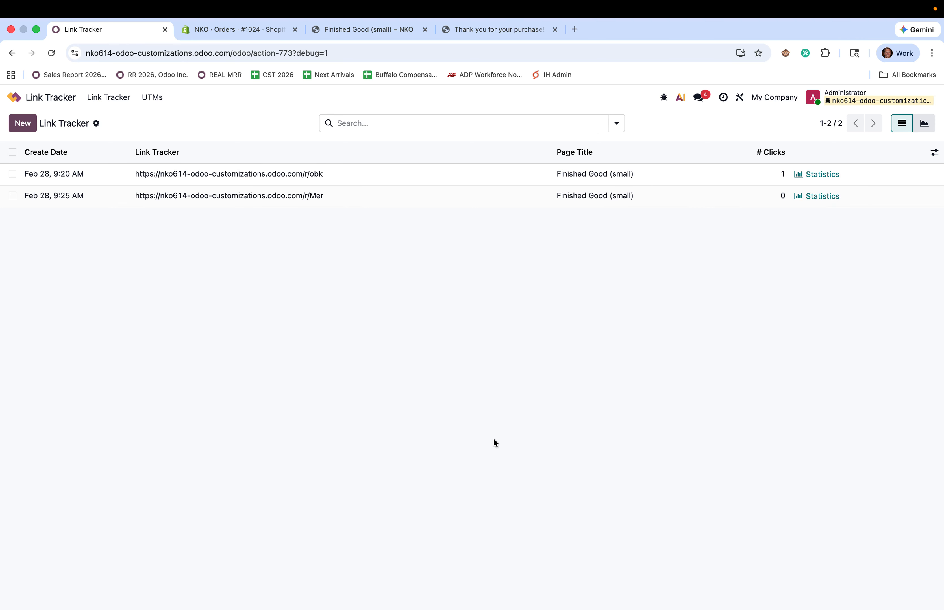
Load the copied tracked link in a new browser tab and inspect its UTM parameters
click(575, 29)
key(cmd+v)
key(Return)
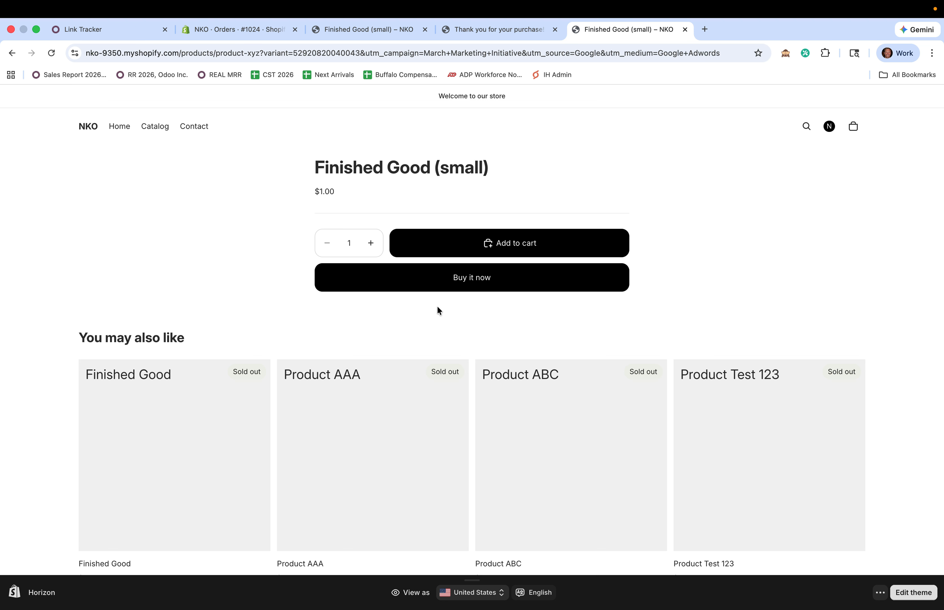
drag(725, 53, 438, 53)
drag(369, 56, 363, 56)
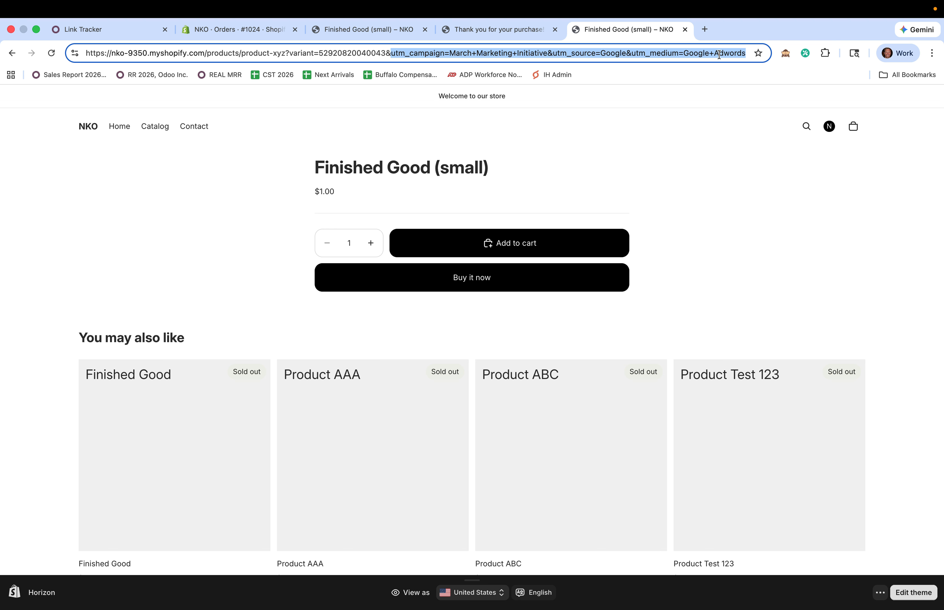
click(720, 225)
Add Finished Good (small) to the cart and pay $9.00 with the test card
click(619, 254)
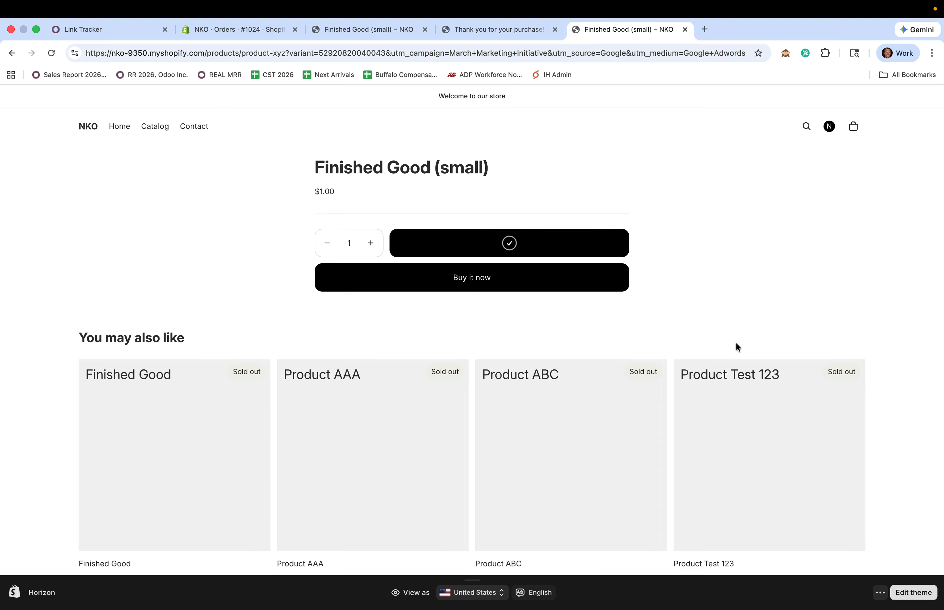
click(854, 126)
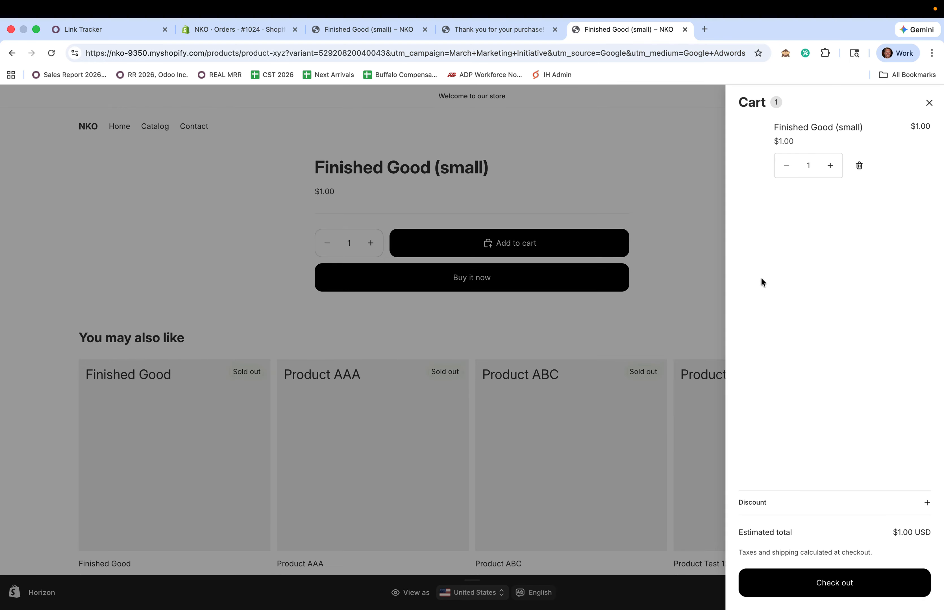
click(822, 587)
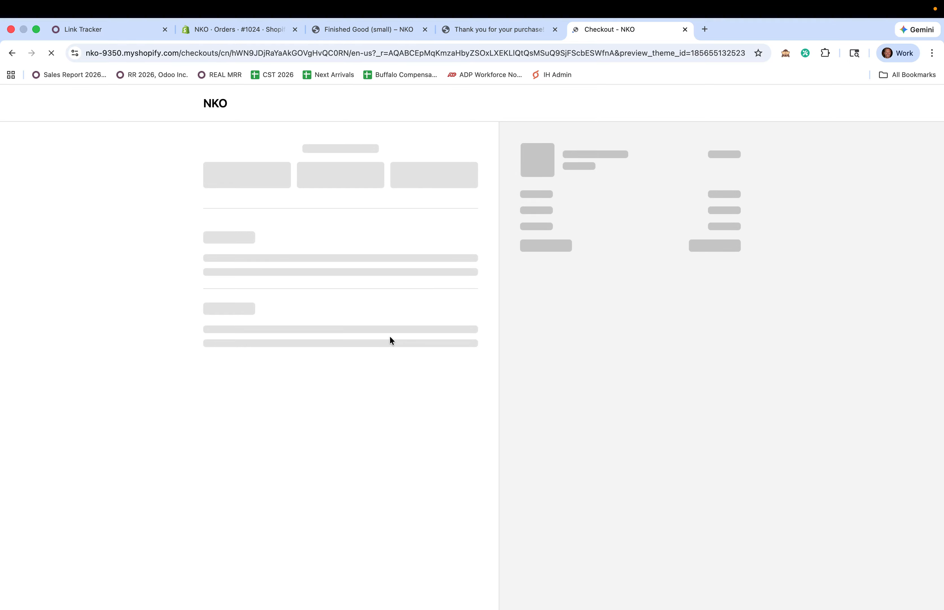
click(345, 375)
text(1)
click(321, 407)
text(122912)
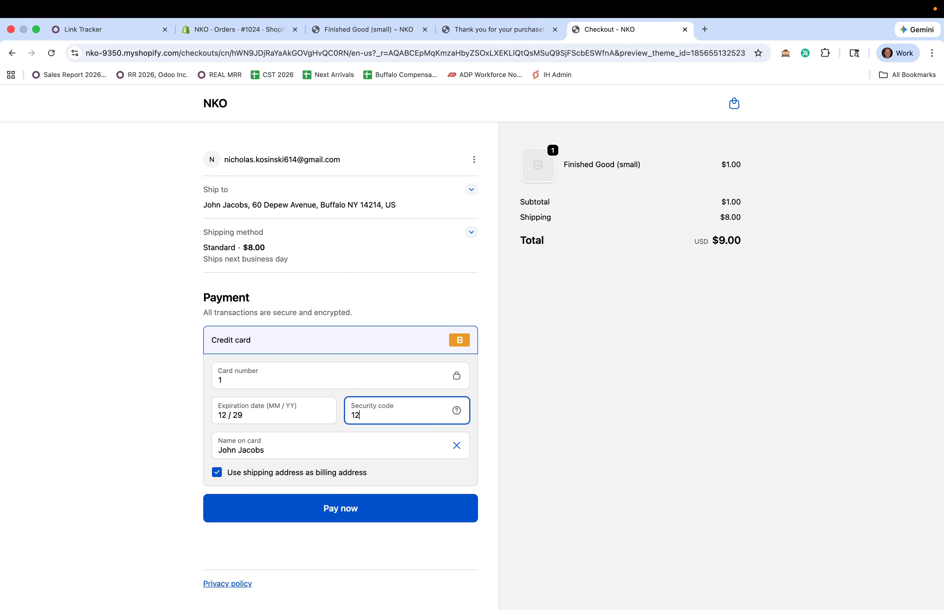
click(338, 508)
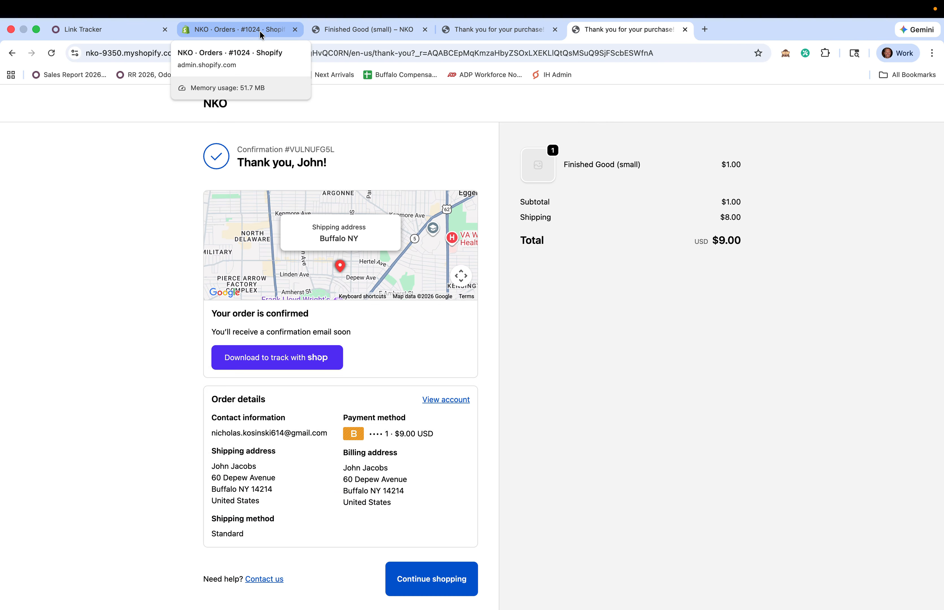
Review order #1025's UTM details (Google, Google Adwords, March Marketing Initiative) in Shopify admin
click(261, 33)
click(66, 147)
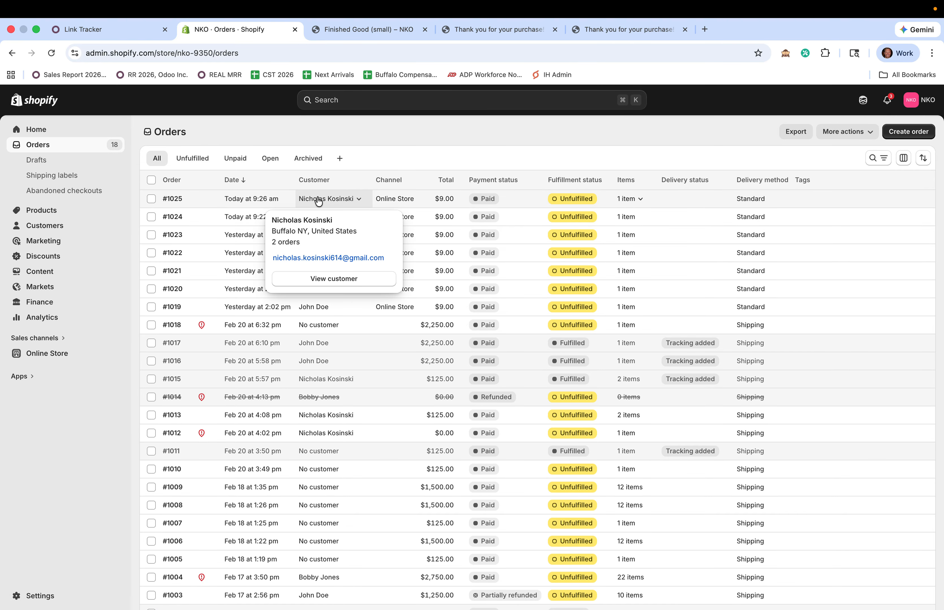
click(253, 204)
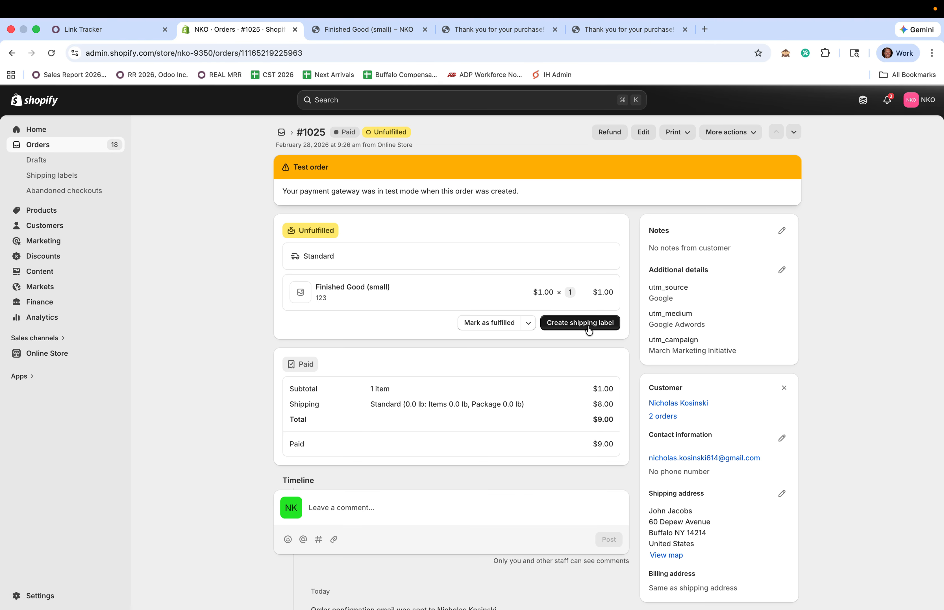
drag(650, 287, 734, 349)
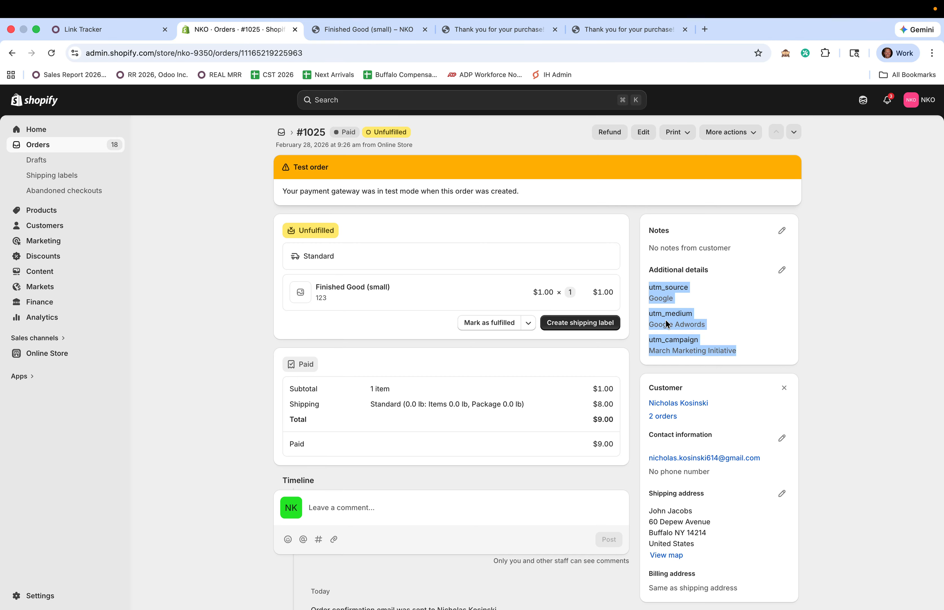
click(830, 348)
click(111, 29)
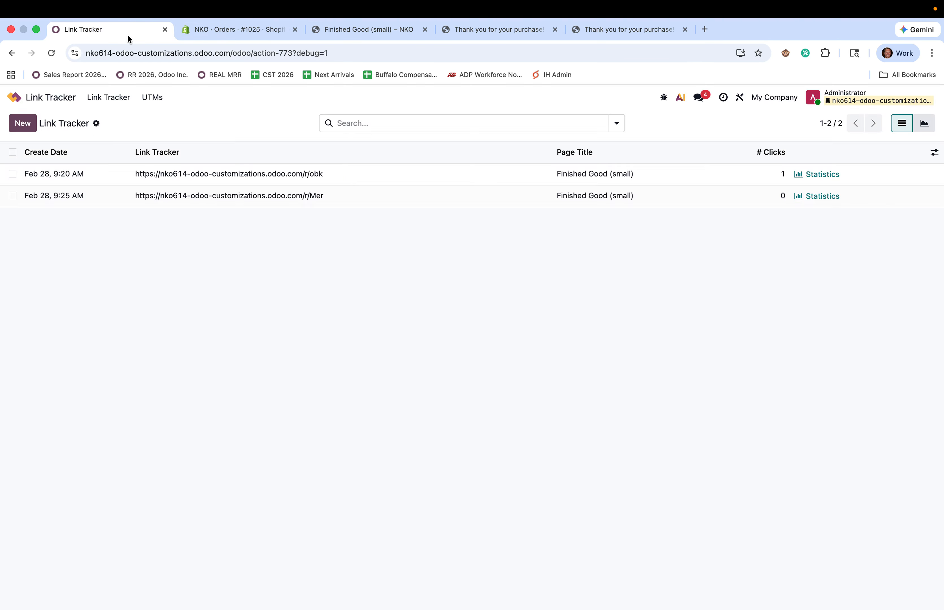
Fetch the latest orders from the Shopify account record into Odoo
click(28, 98)
text(orders)
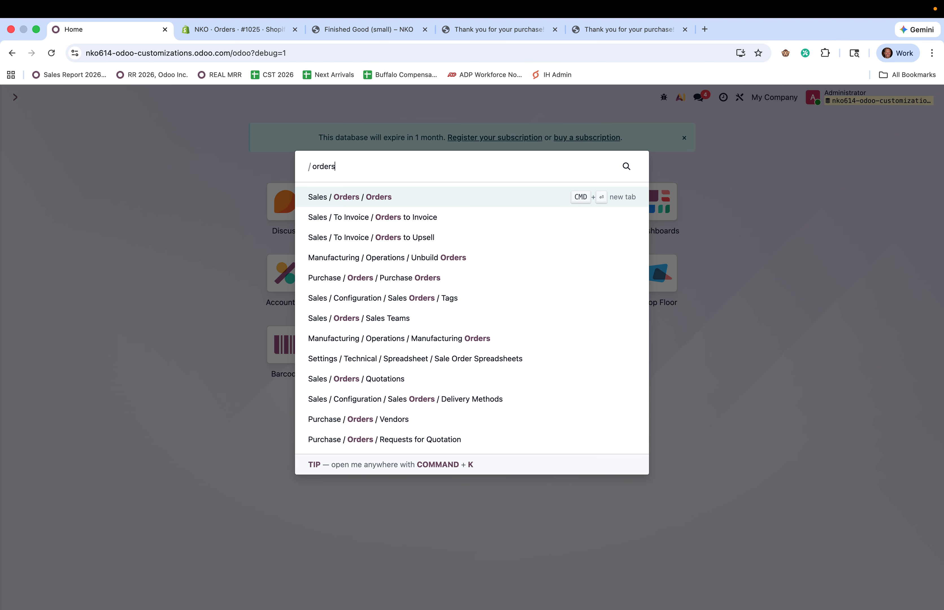
key(Return)
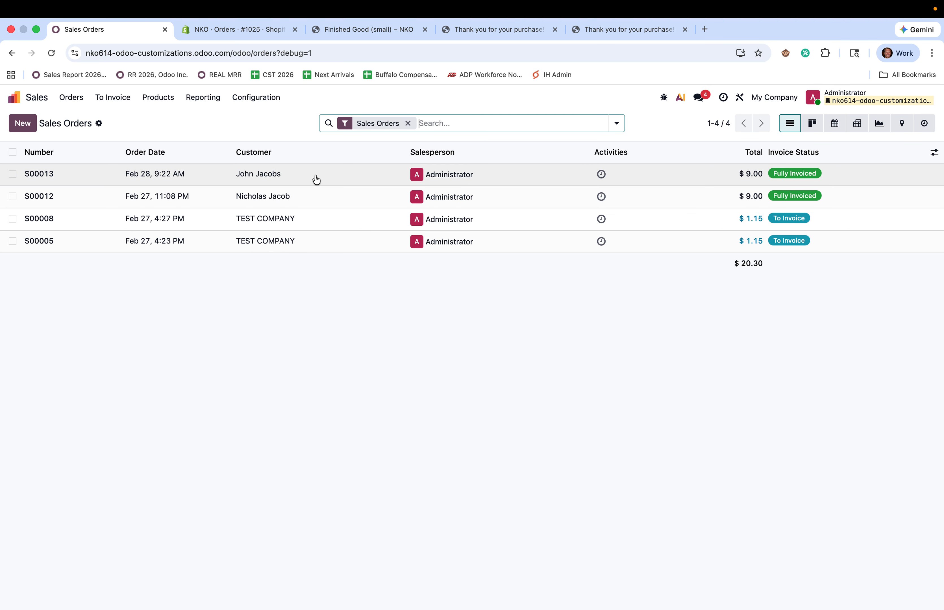
click(14, 97)
text(acc)
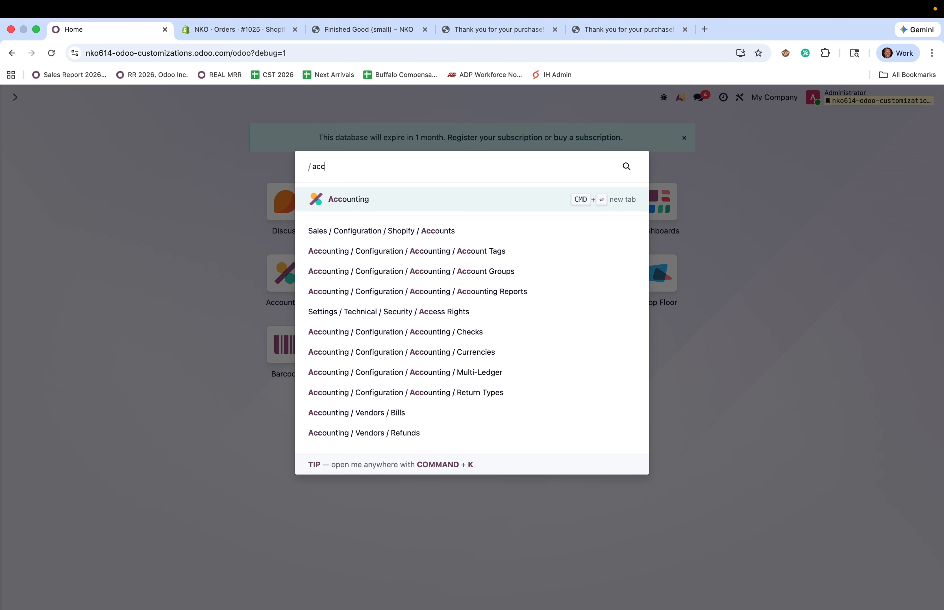
key(Return)
click(153, 171)
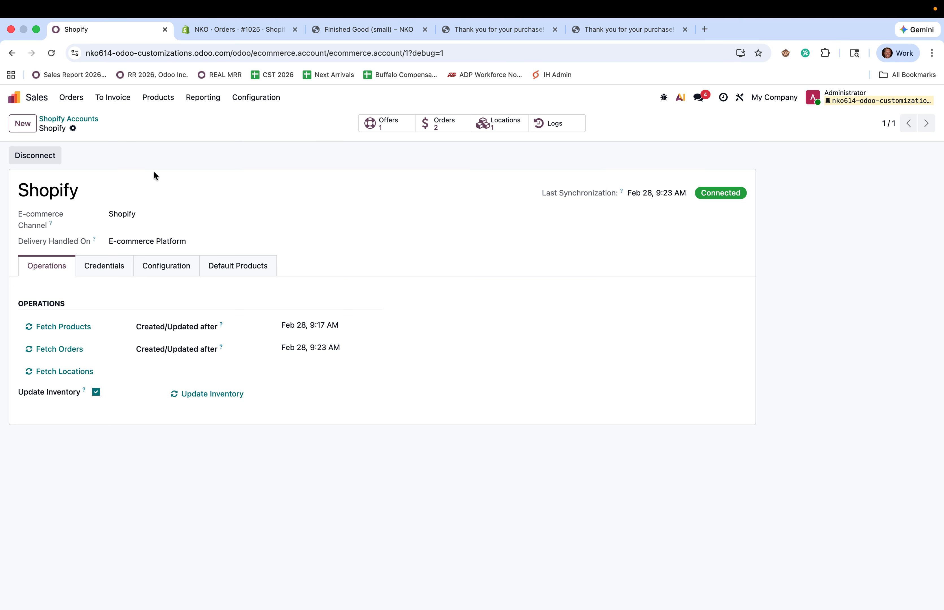
click(62, 350)
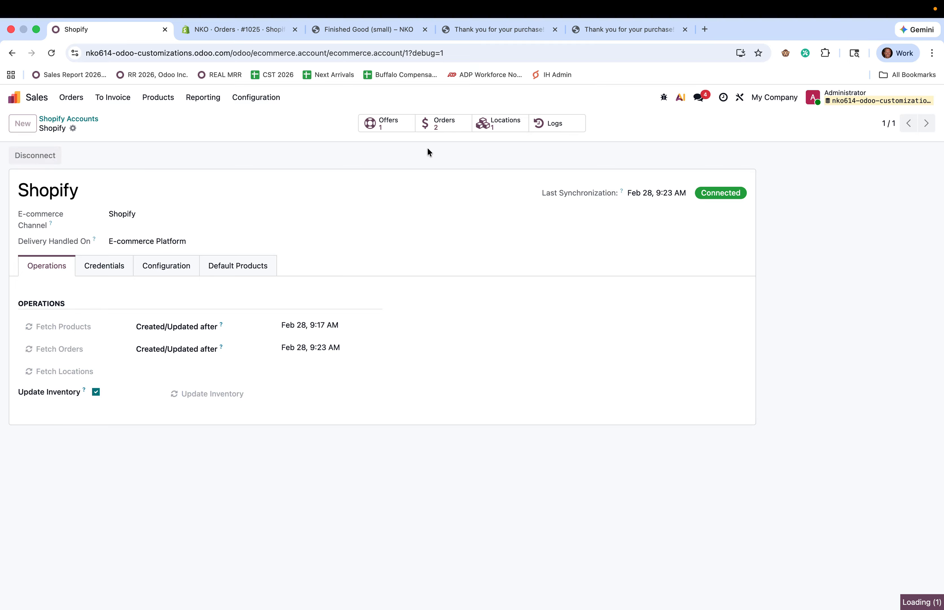
Check S00014's tracking fields for March Marketing Initiative, Google Adwords, Google, then open Sales Analysis
click(15, 98)
text(ord)
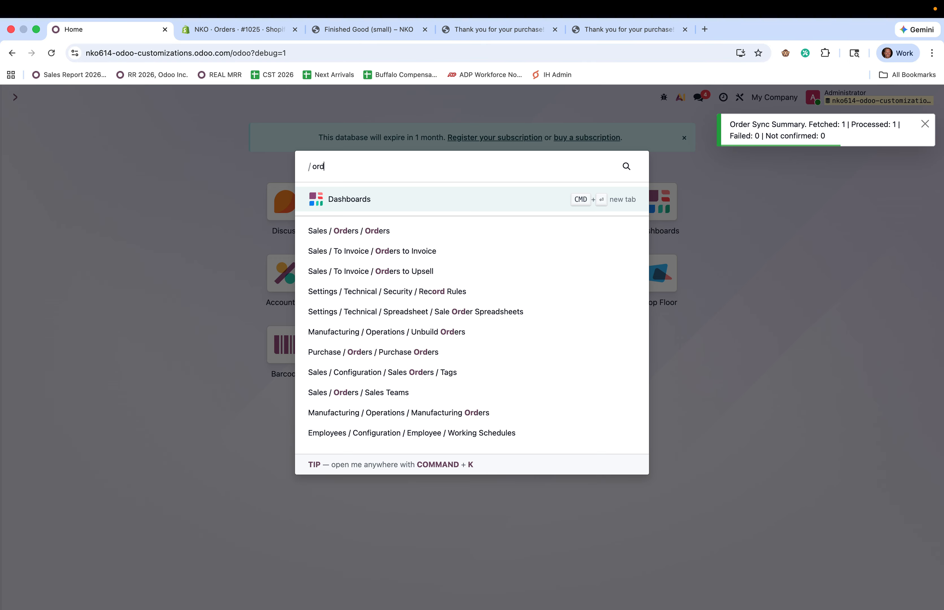
key(Return)
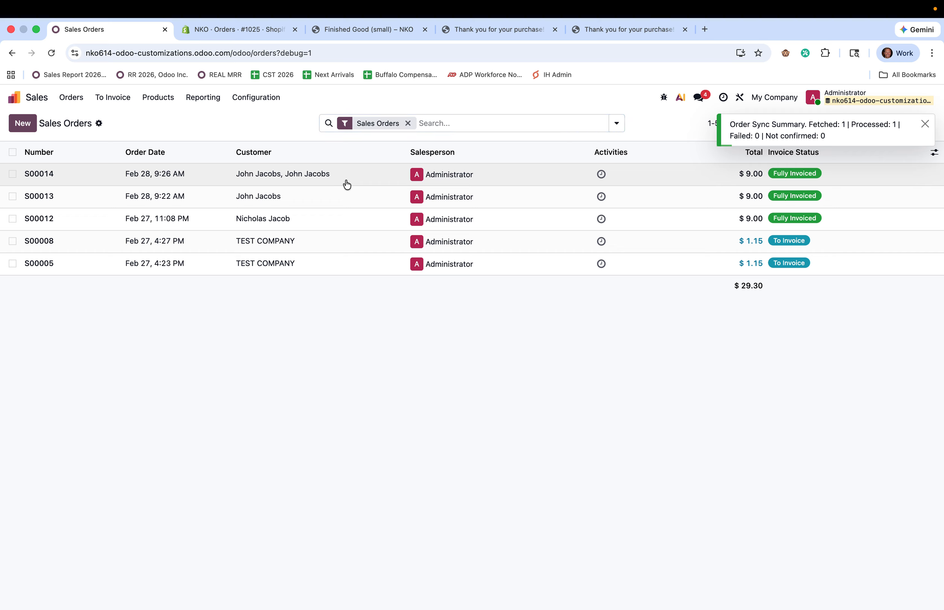
click(345, 183)
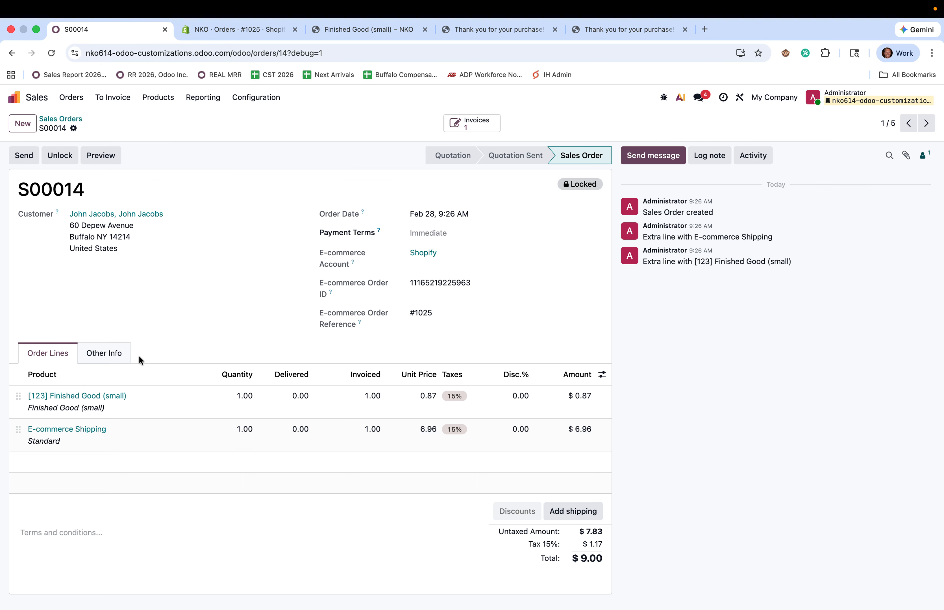
click(104, 358)
scroll(309, 397, down, 3)
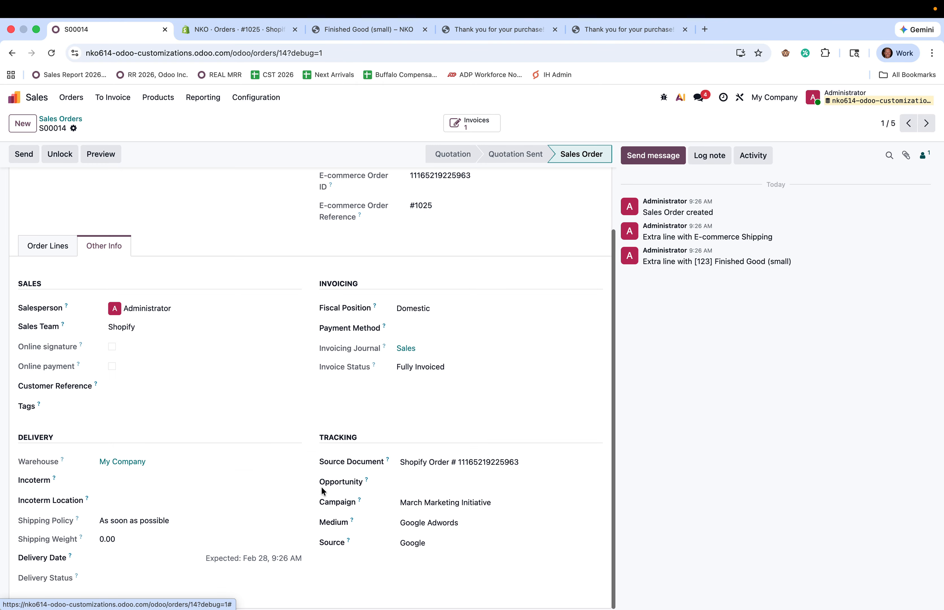
drag(319, 500, 674, 547)
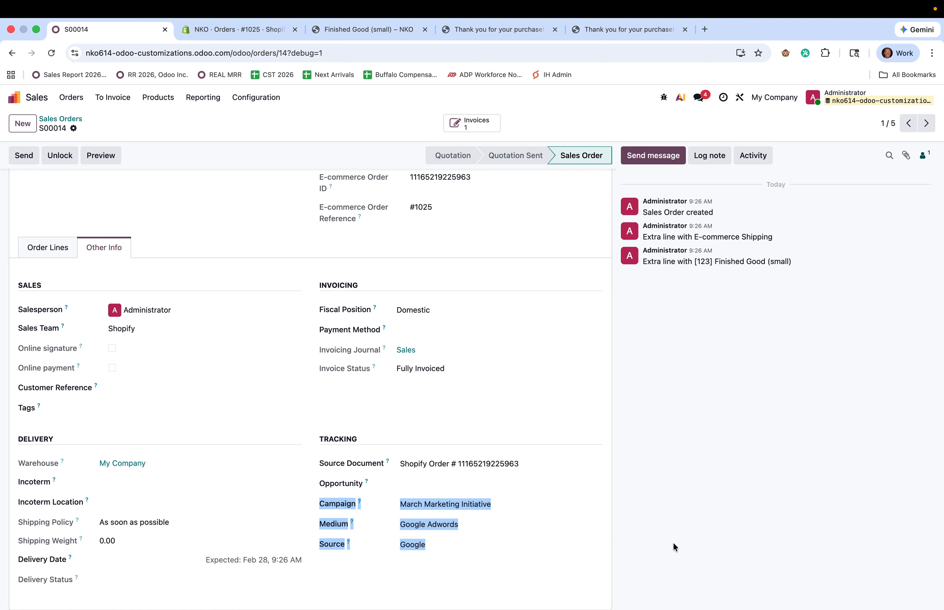
click(676, 547)
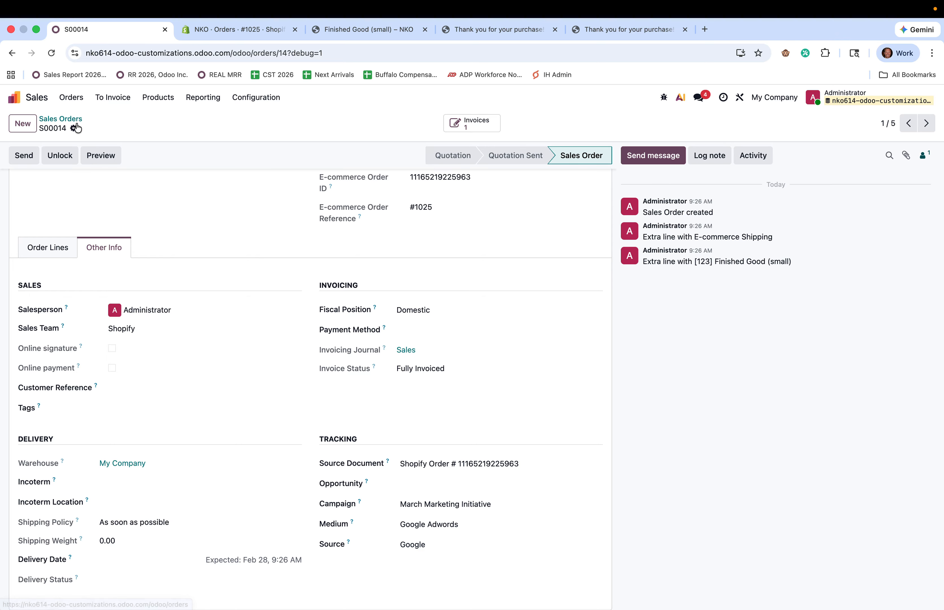
click(202, 97)
click(212, 118)
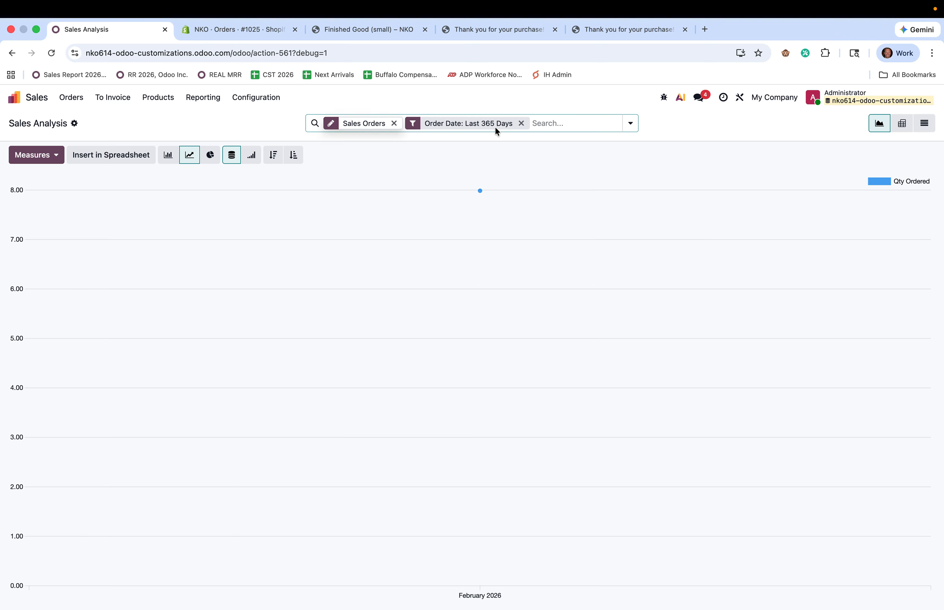
Show Sales Analysis as a pivot split by Source, with Qty Delivered and Total measures
click(901, 125)
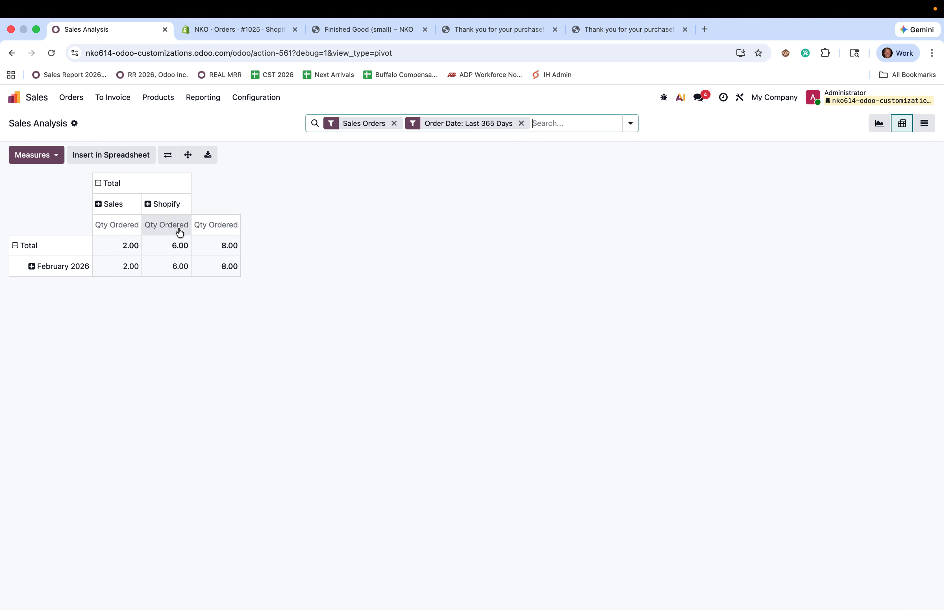
click(161, 204)
click(185, 371)
click(188, 395)
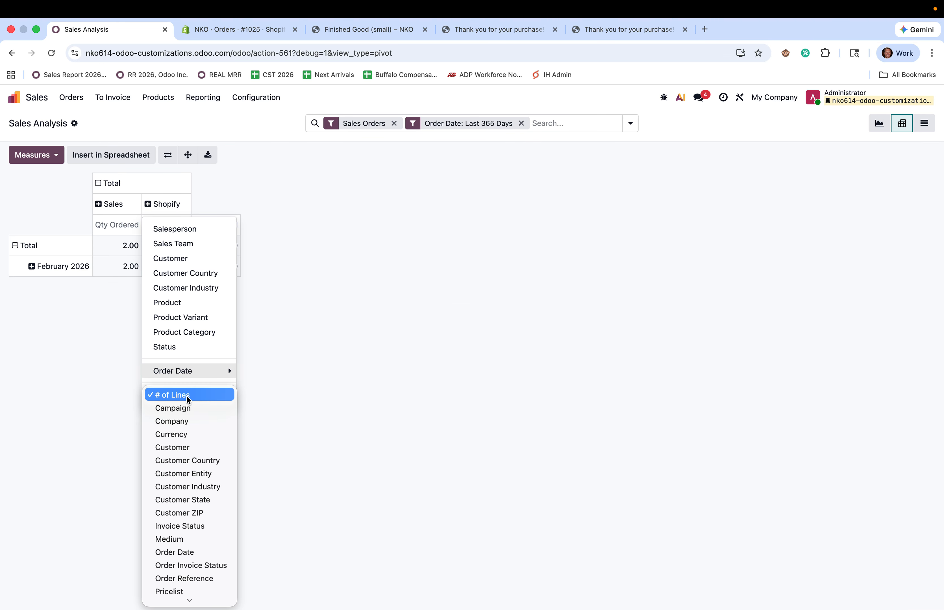
click(164, 585)
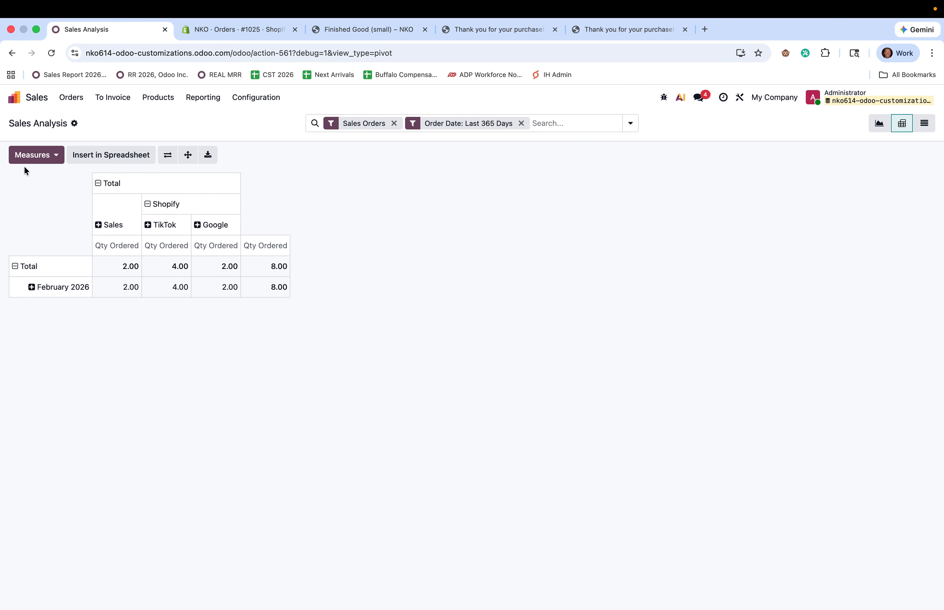
click(39, 159)
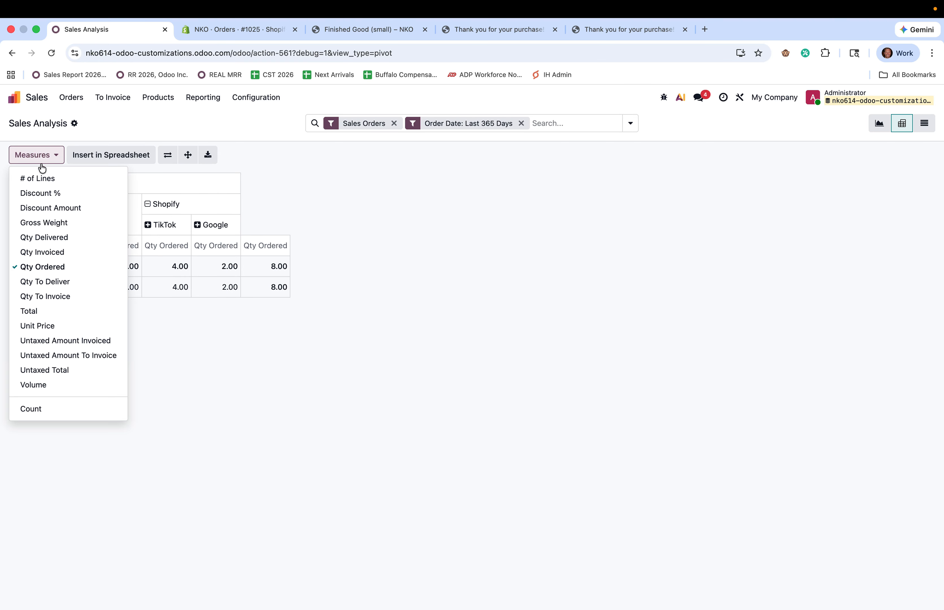
click(73, 243)
click(79, 318)
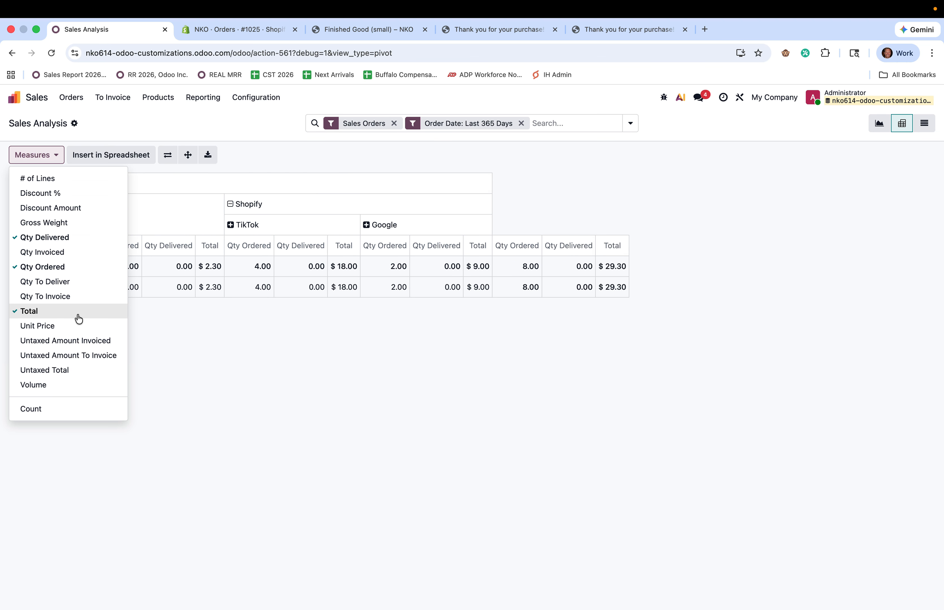
click(260, 360)
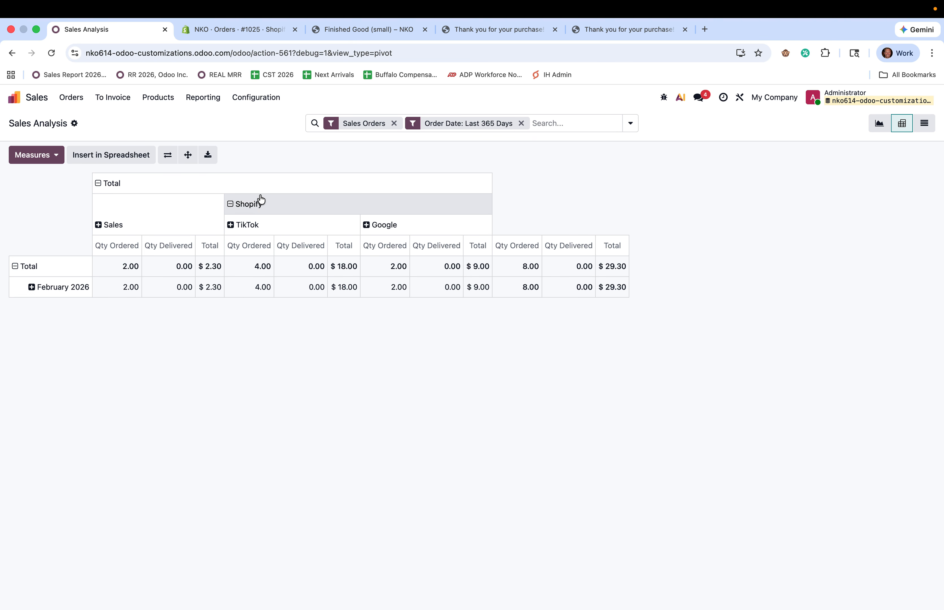
Regroup pivot columns by Source and rows by Order Date: Month
click(98, 184)
click(98, 183)
click(139, 373)
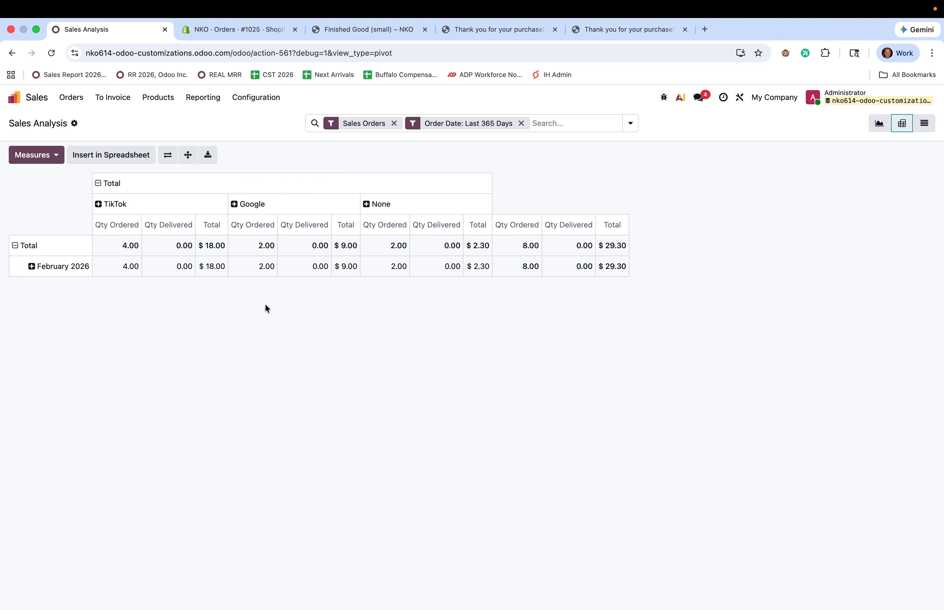
click(38, 273)
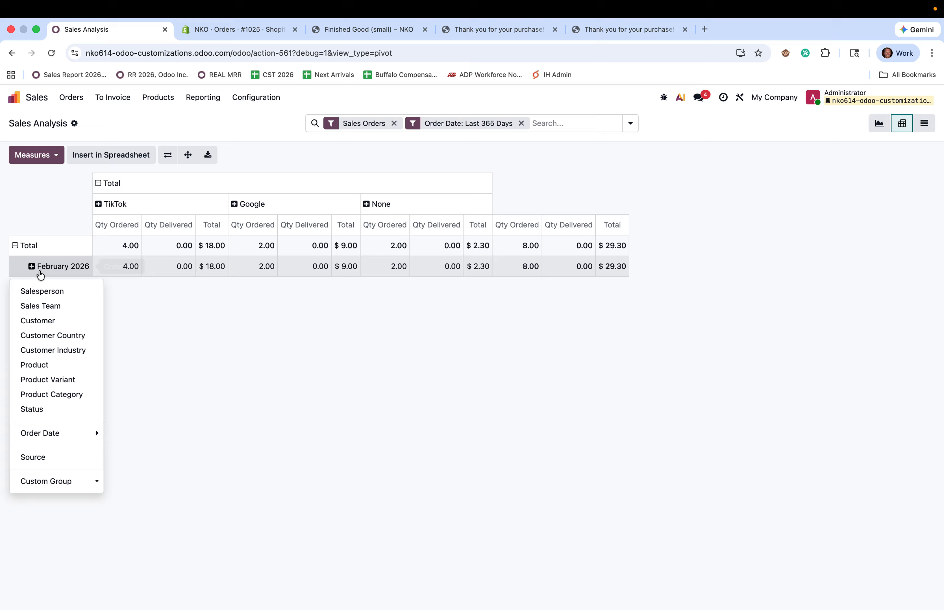
click(63, 365)
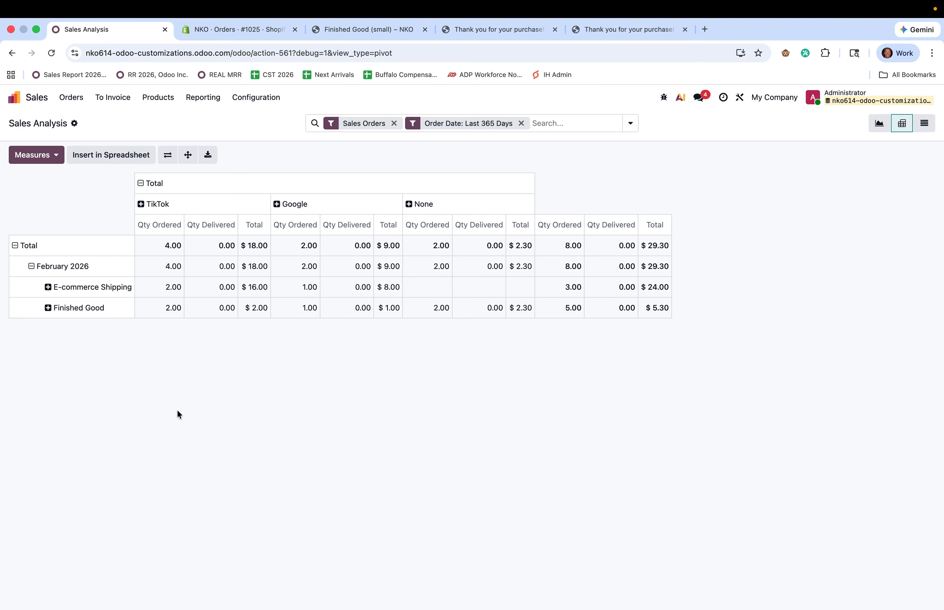
click(21, 246)
click(21, 245)
click(55, 344)
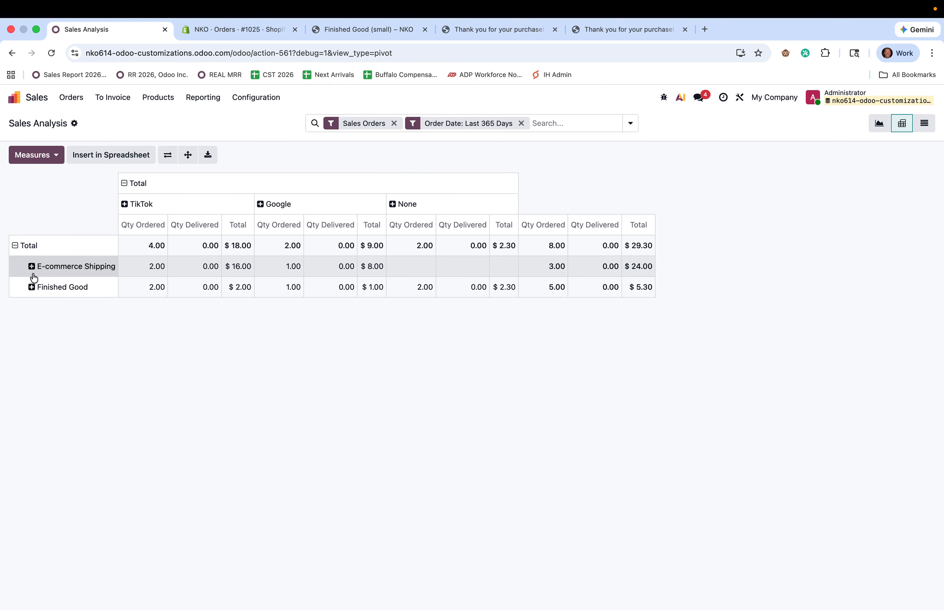
click(16, 245)
click(16, 245)
mouse_move(99, 415)
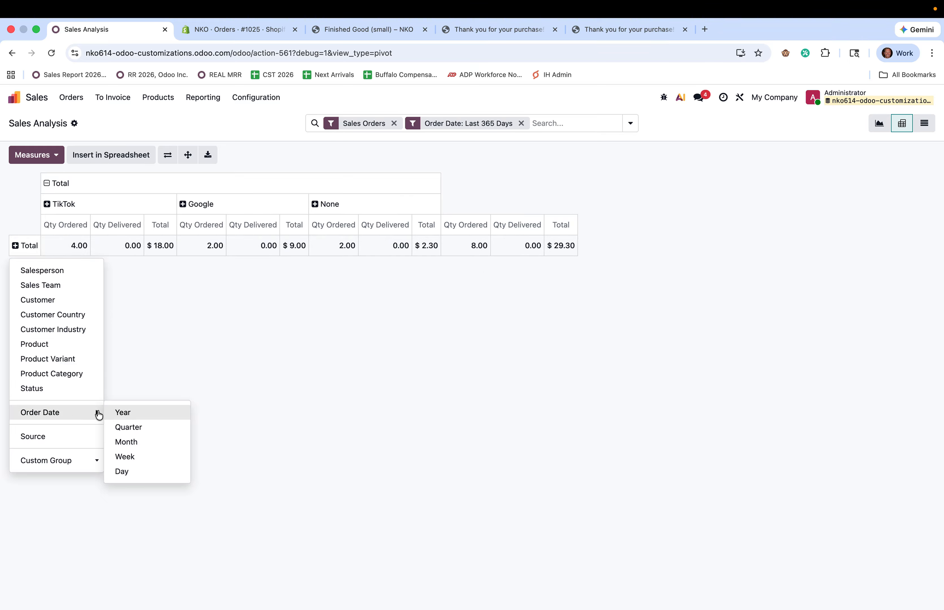
click(133, 442)
Break February 2026 into days, with 27 and 28 Feb each split by Product
click(59, 266)
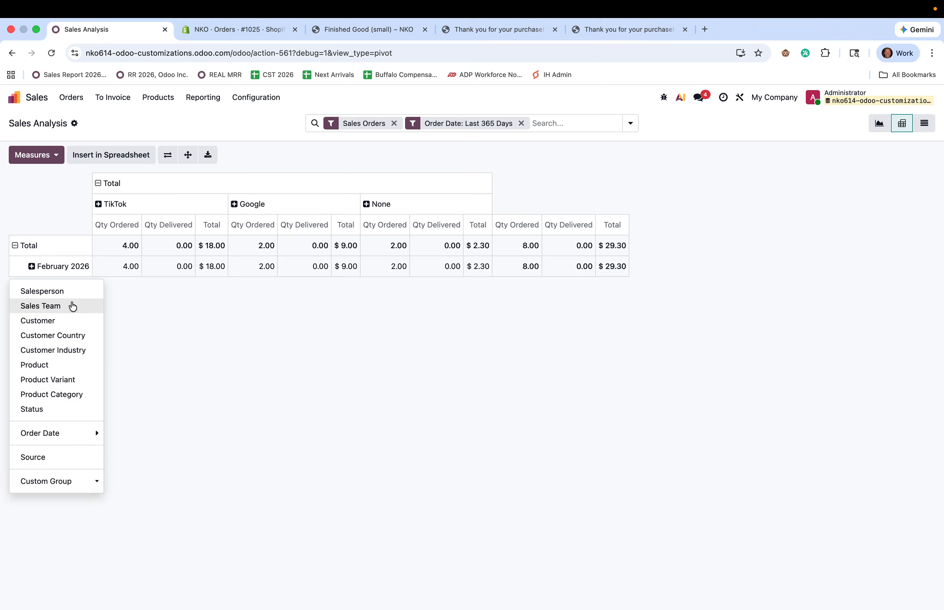
click(66, 365)
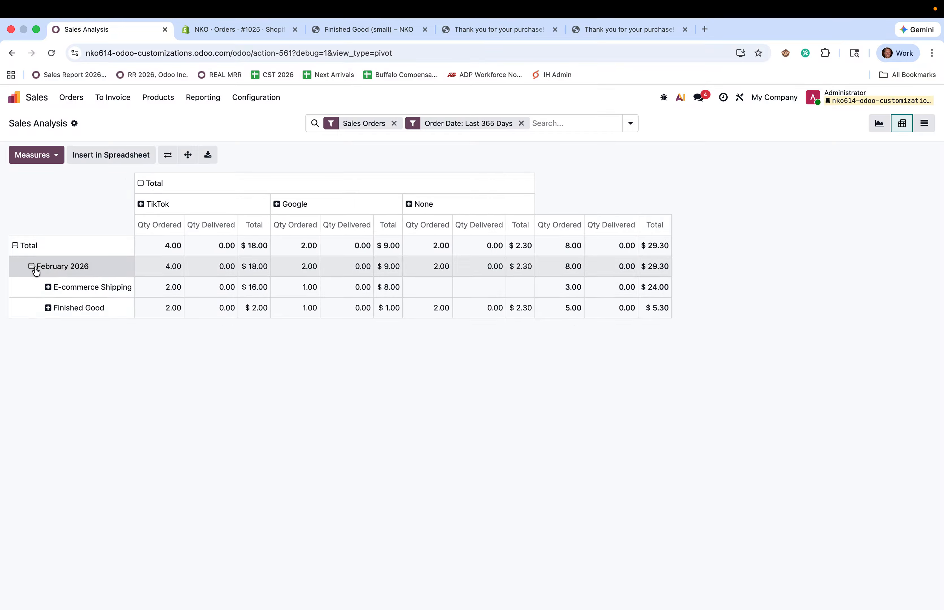
click(35, 268)
click(35, 268)
mouse_move(93, 433)
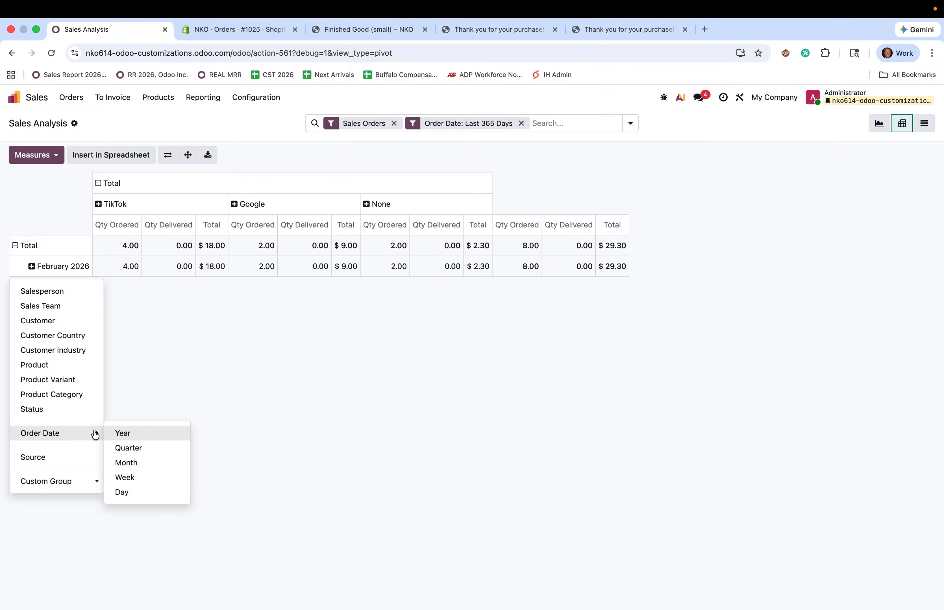
click(148, 500)
click(71, 286)
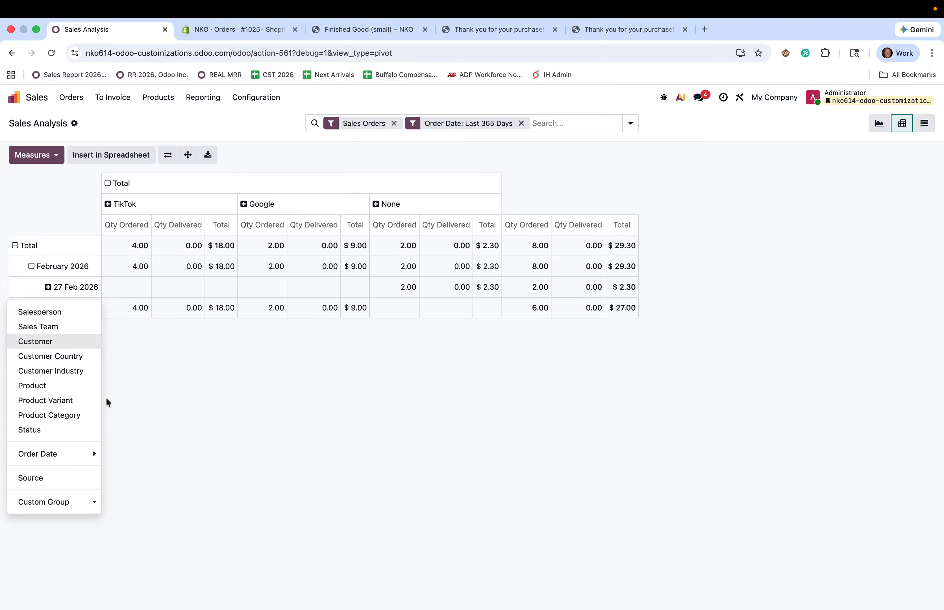
click(70, 385)
click(48, 329)
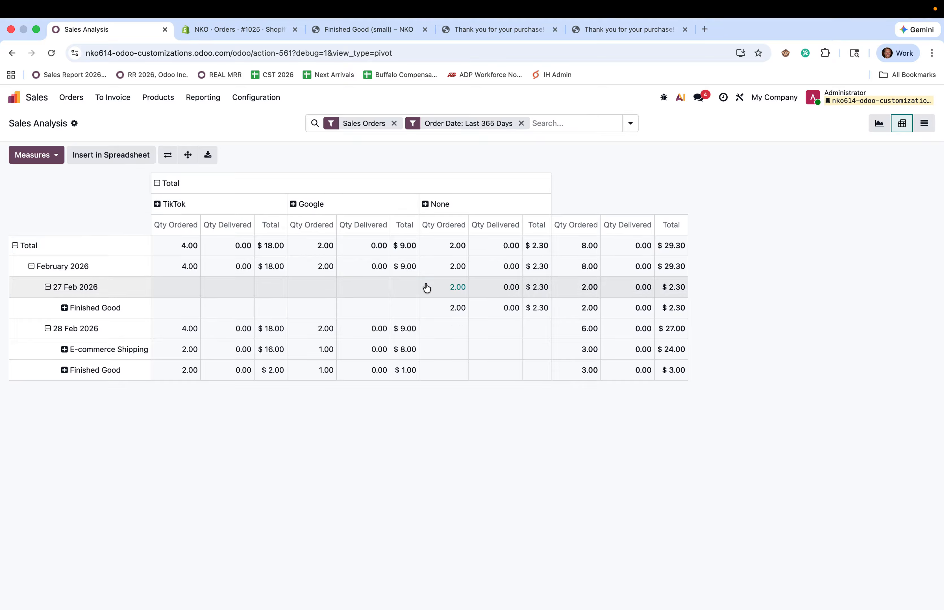
click(14, 104)
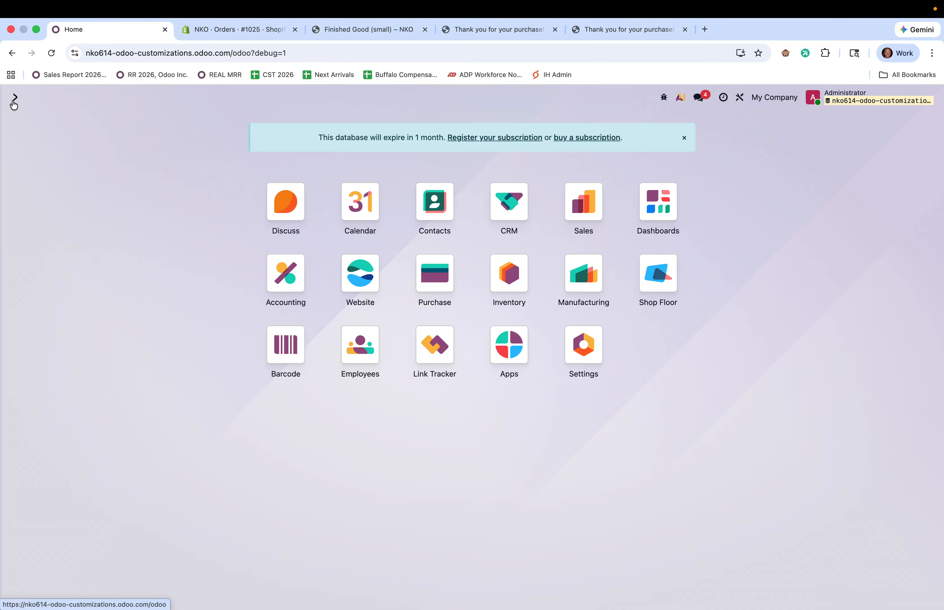